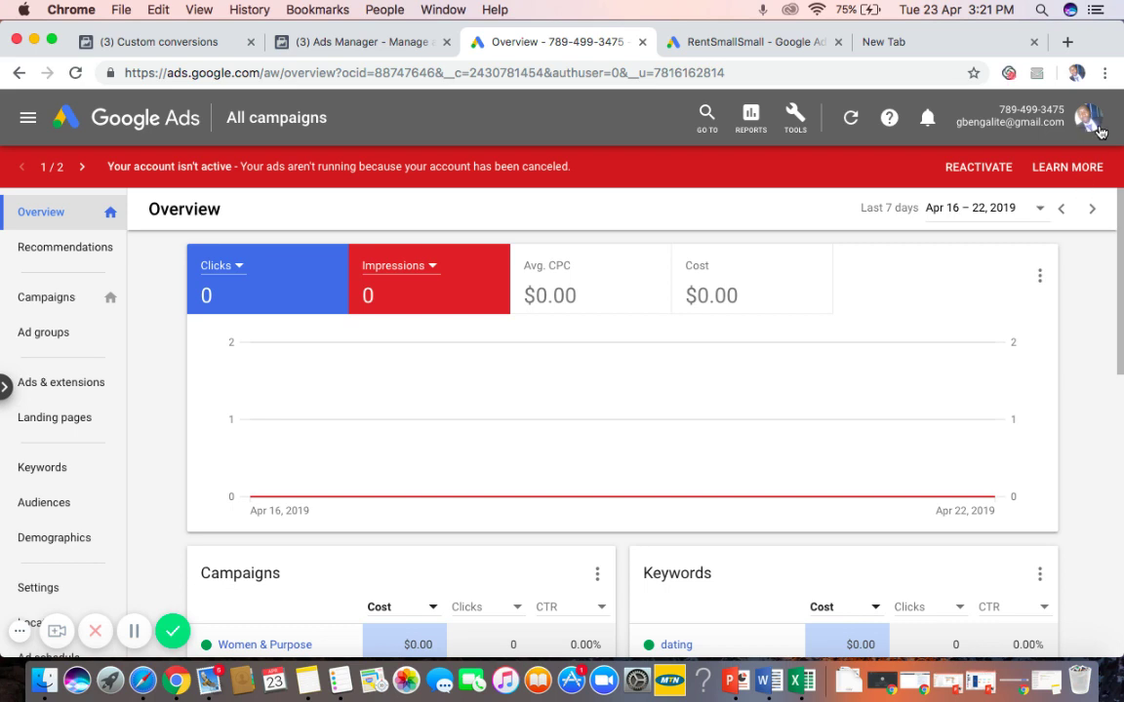
Switch to the RentSmallSmall Google Ads account and review the campaigns and keywords on its overview page.
left_click(1084, 128)
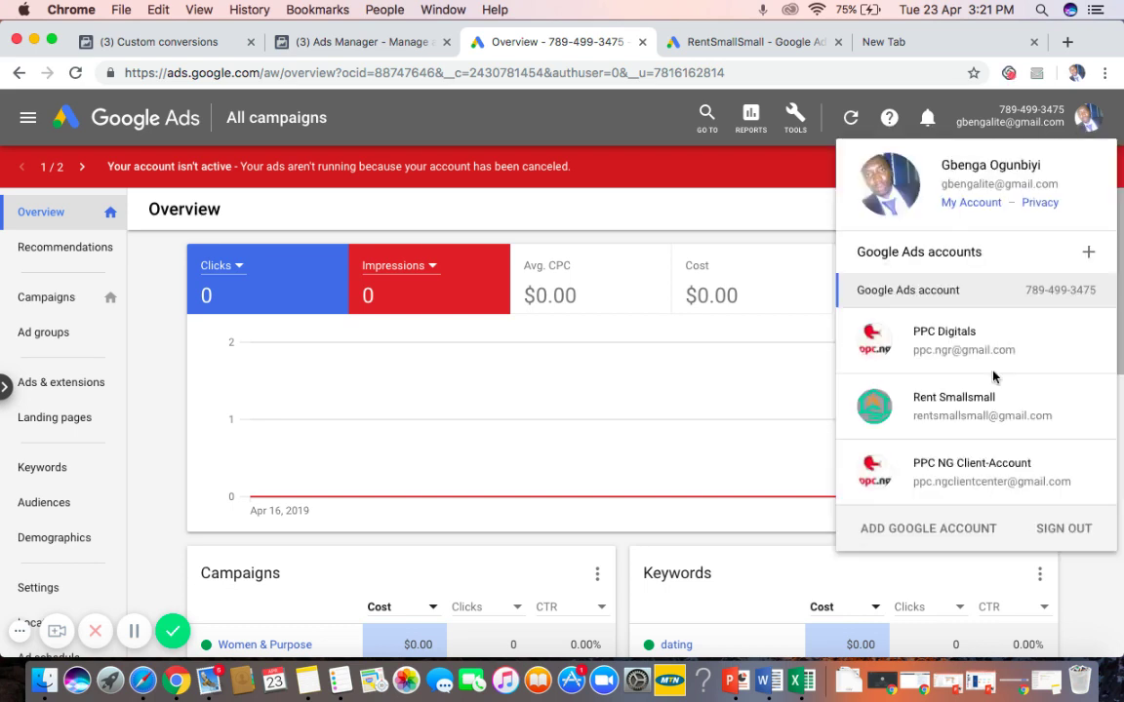
left_click(993, 413)
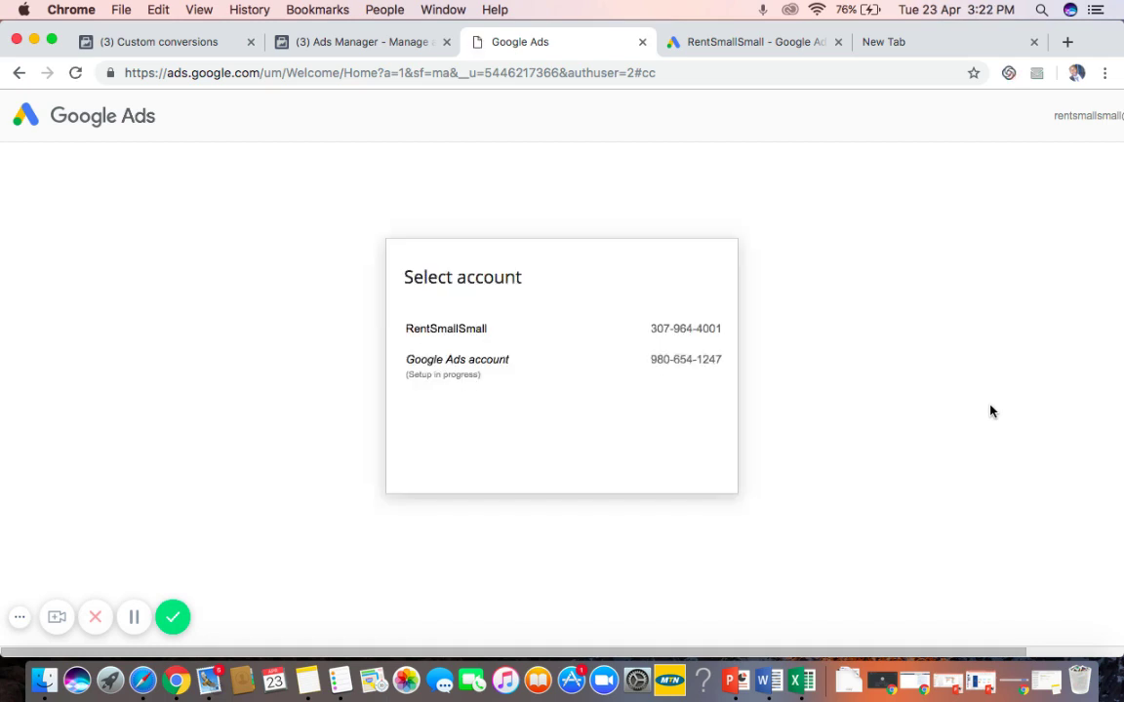
left_click(455, 326)
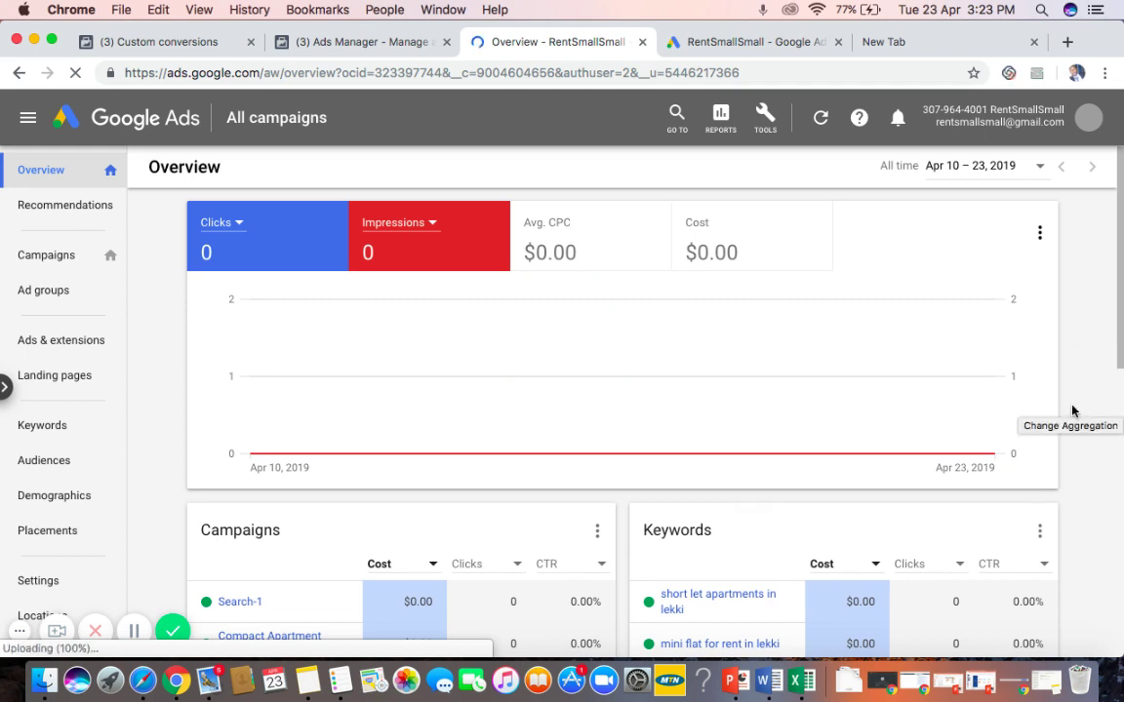
scroll(1072, 410, "down", 3)
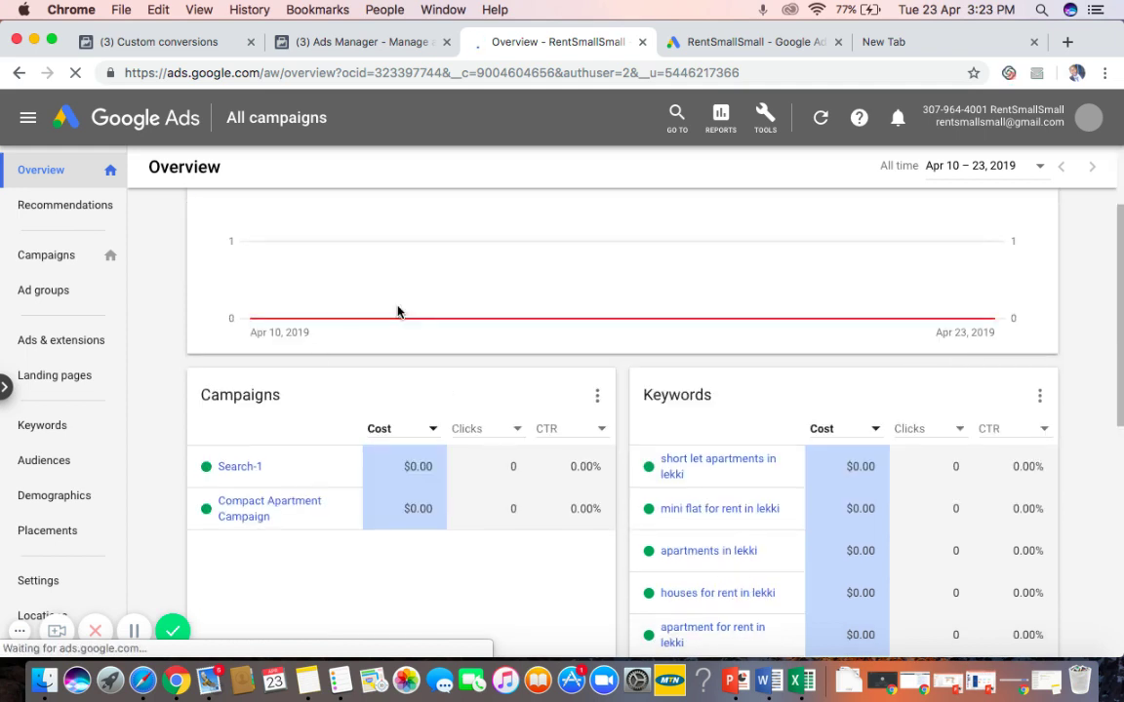
scroll(503, 244, "down", 3)
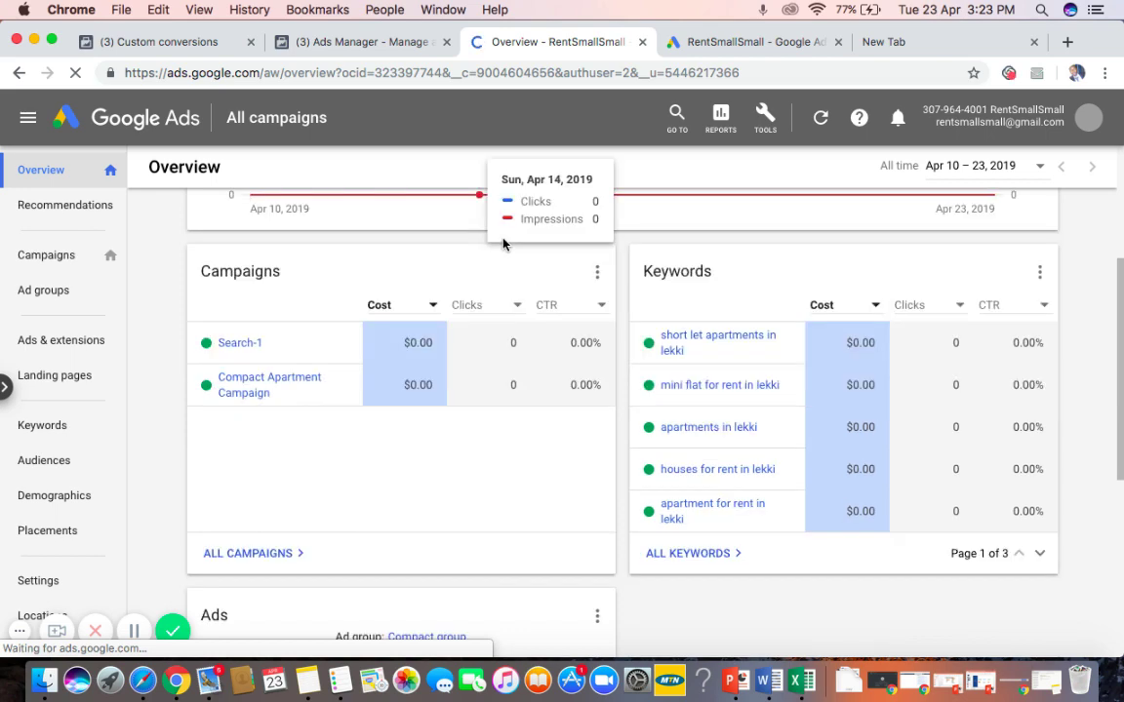
scroll(378, 289, "down", 1)
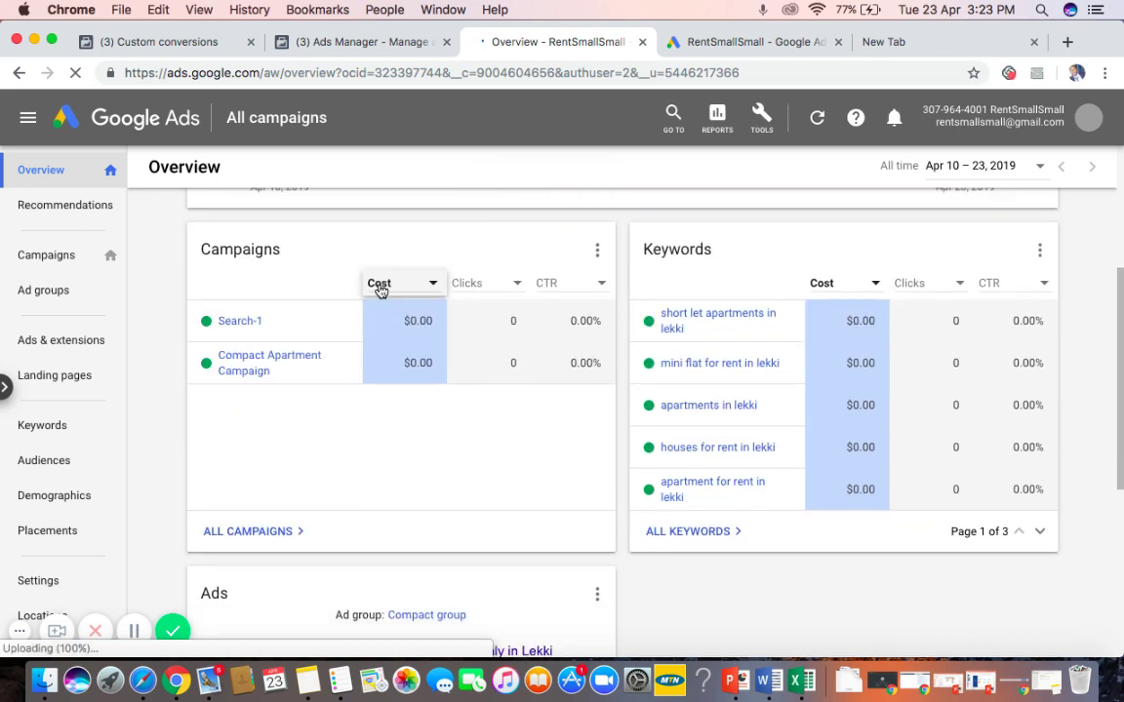
scroll(381, 291, "down", 3)
scroll(380, 291, "up", 4)
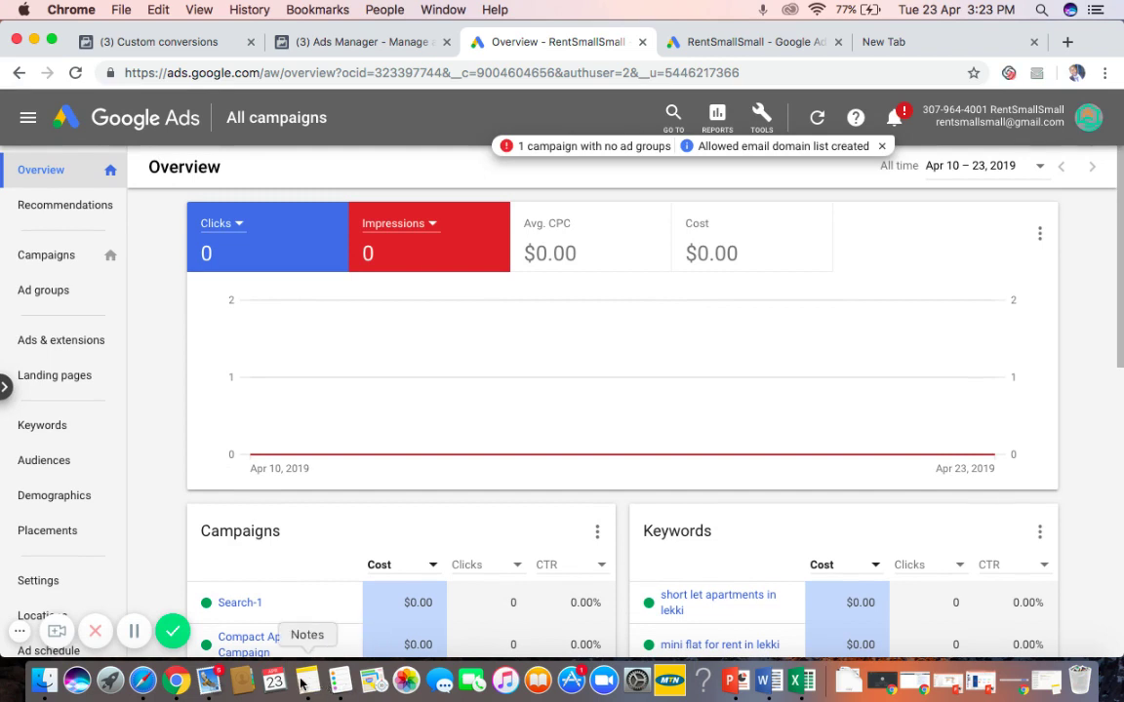
Switch to Notes and add "This is a new account" as the first numbered item below "Thanks".
left_click(305, 680)
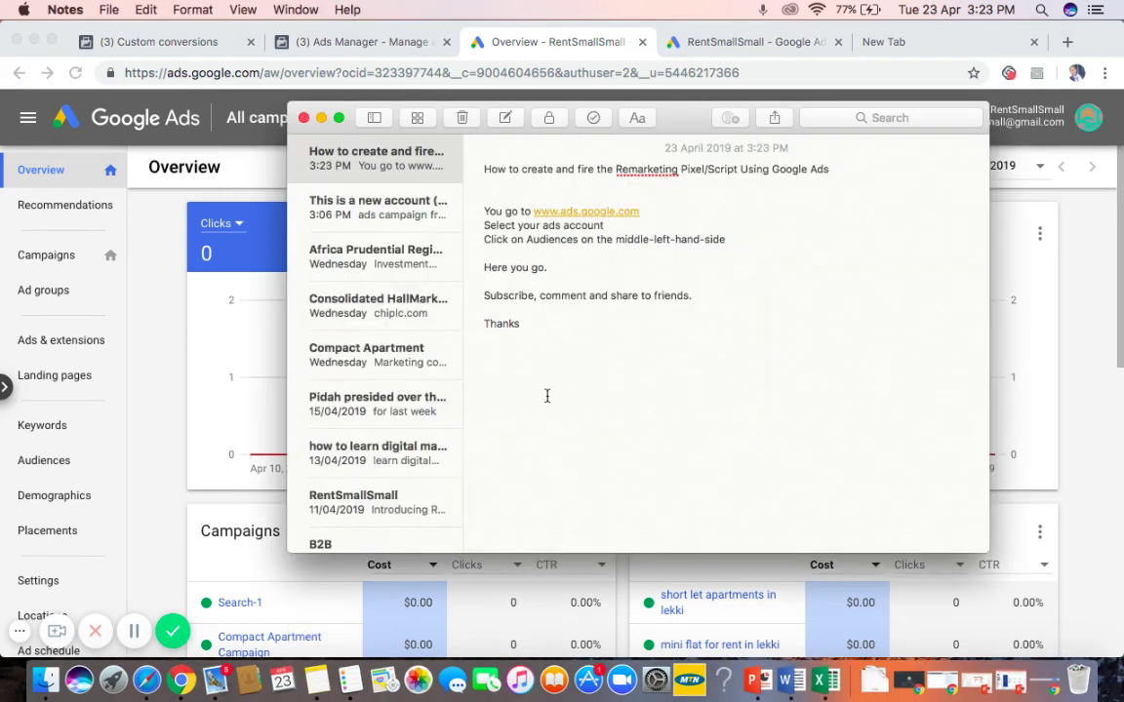
type("This is")
key("BackSpace")
key("BackSpace")
type("a new account")
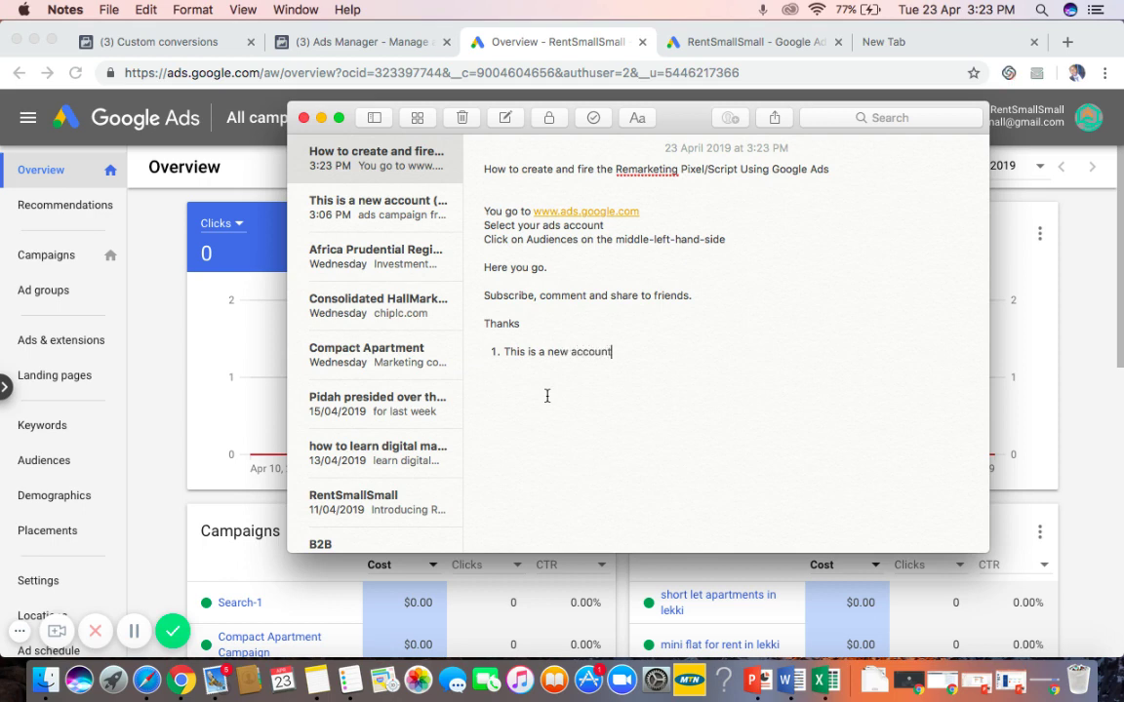
Add a second list item reading "The ads I created are still under review, hence, the metrics are yet to start firing".
type("The ads i created ")
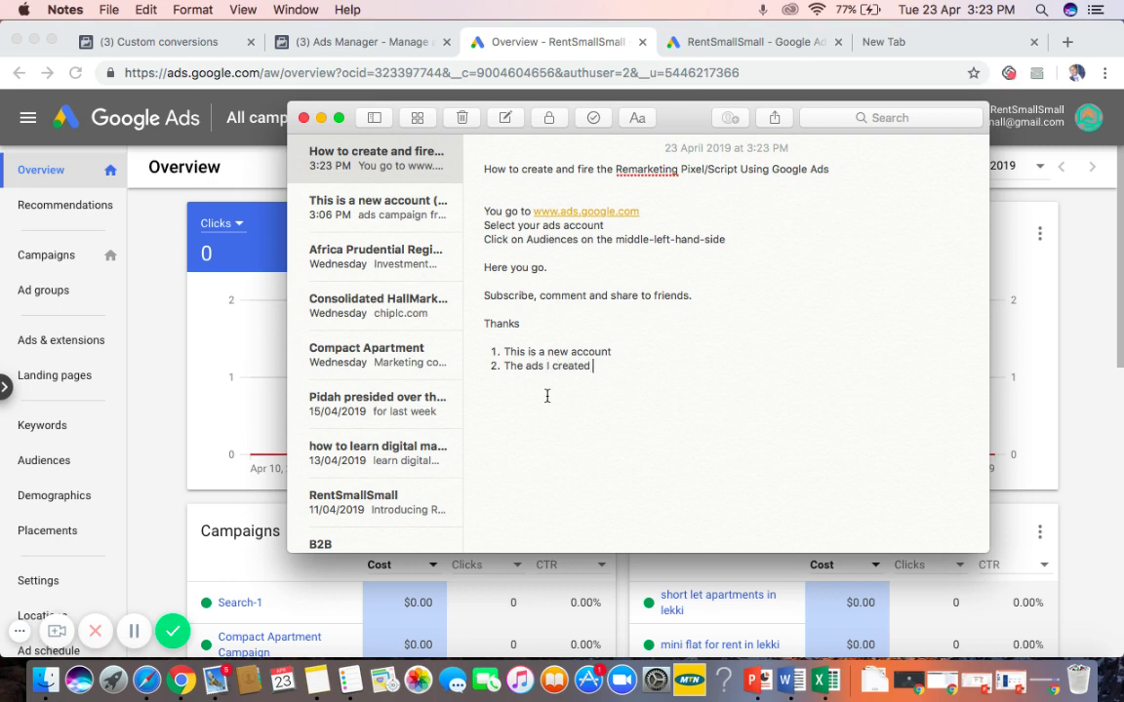
type("are still under review, hen")
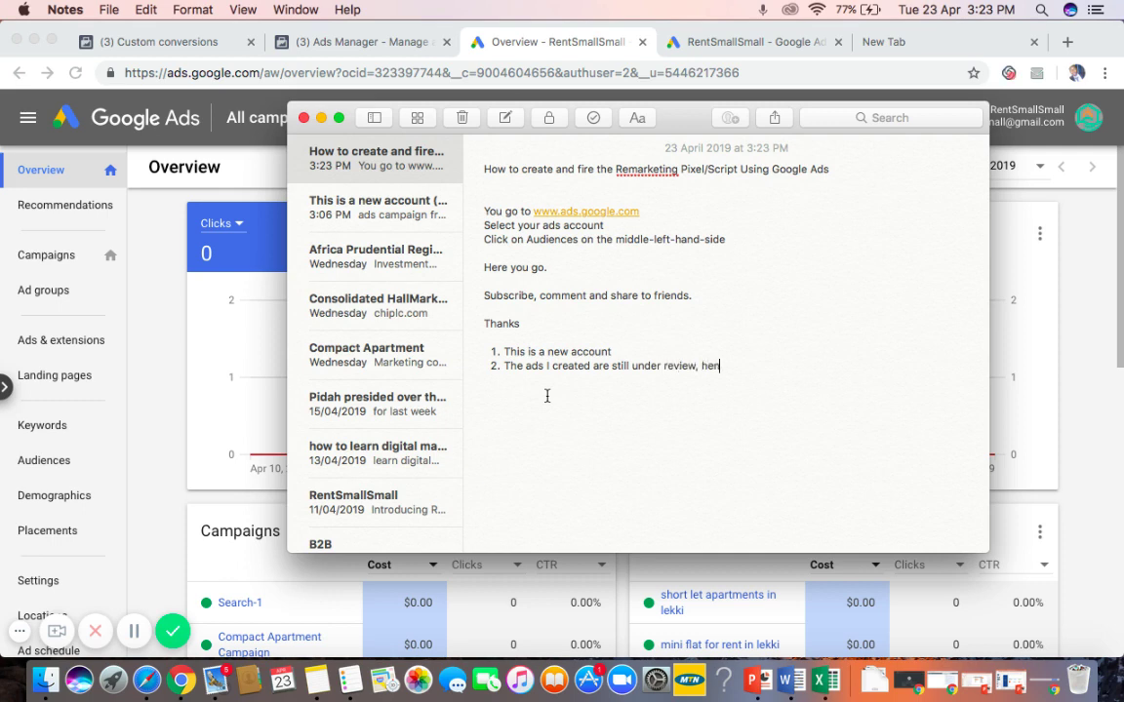
type("ce, yet")
key("BackSpace")
type("the metrics are yet to fi")
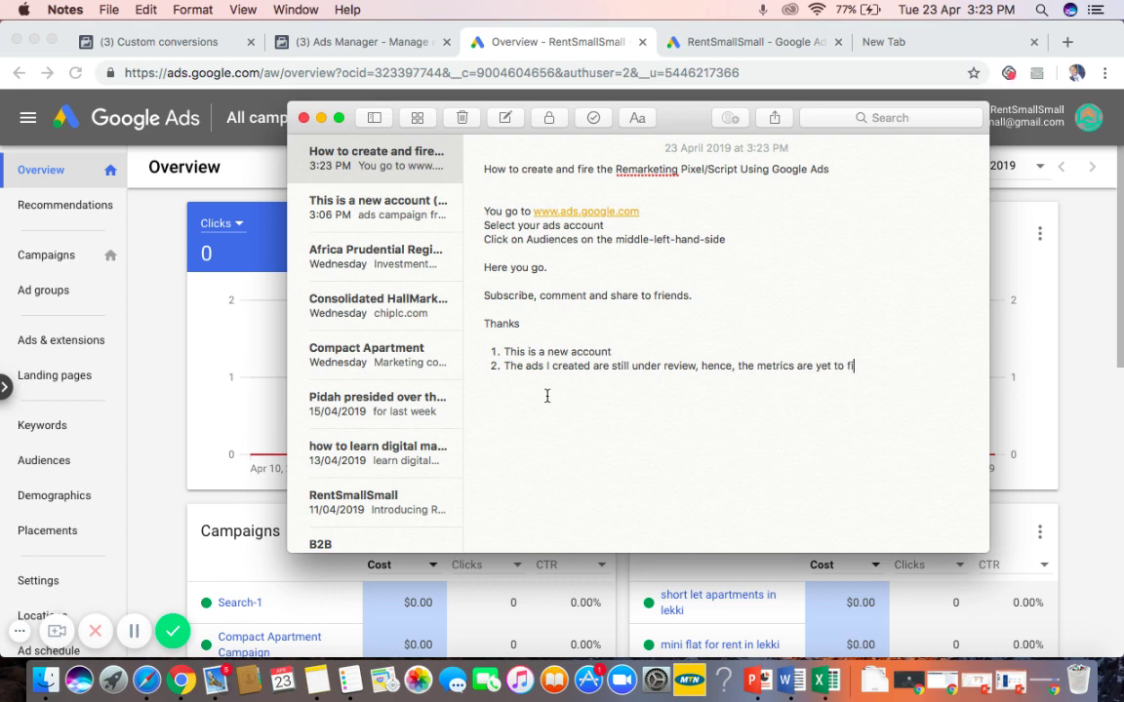
type("re")
key("Left")
type("start")
key("Right")
key("Right")
key("Right")
key("BackSpace")
type("ing")
Add a third list item reading "yea. So I will show you how to create the Remarketing Pixel".
key("Return")
type("ye")
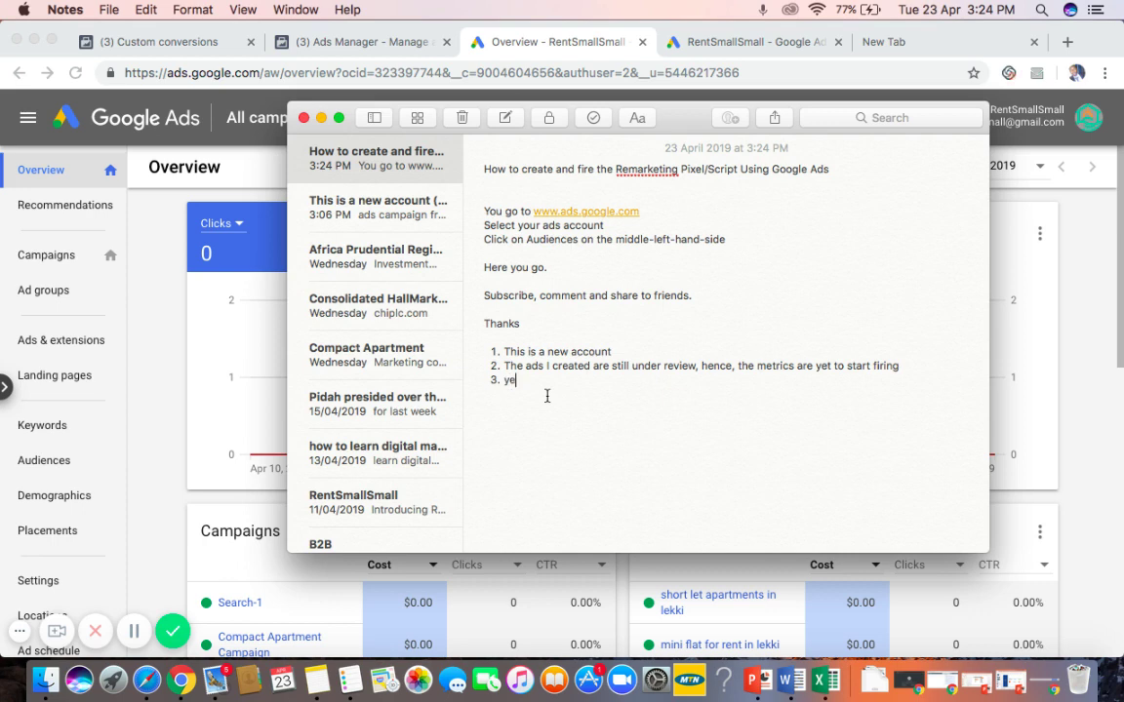
type("a. So I will show you")
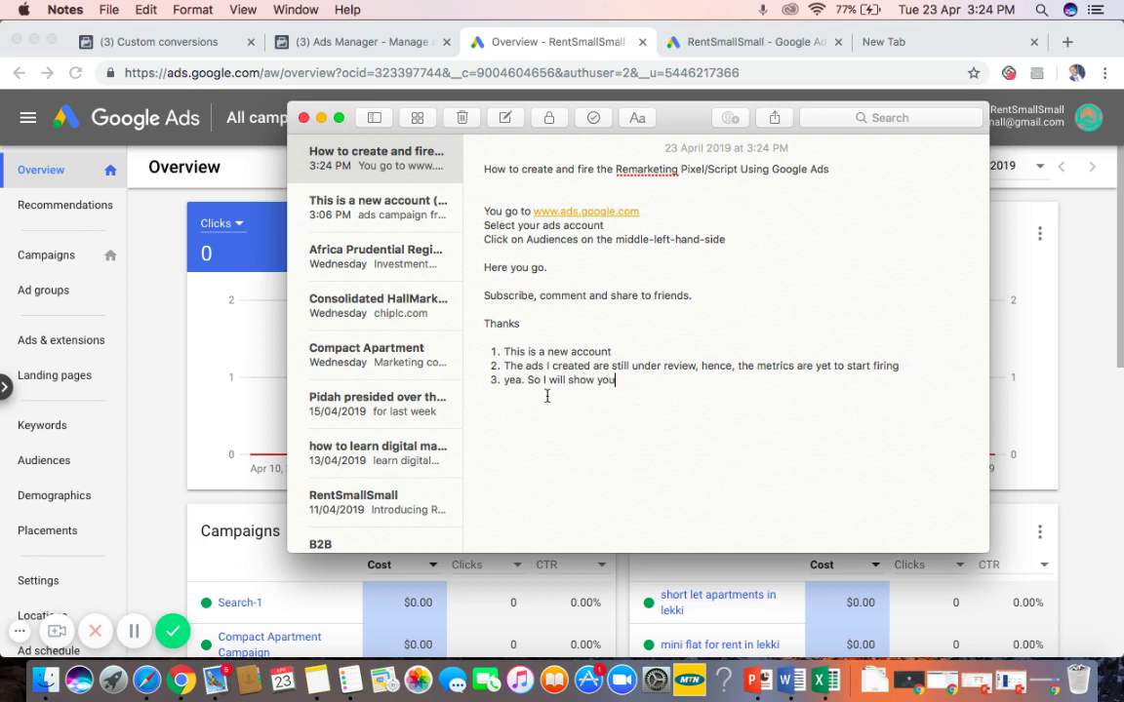
type(" how to creat")
key("BackSpace")
type("ate the R")
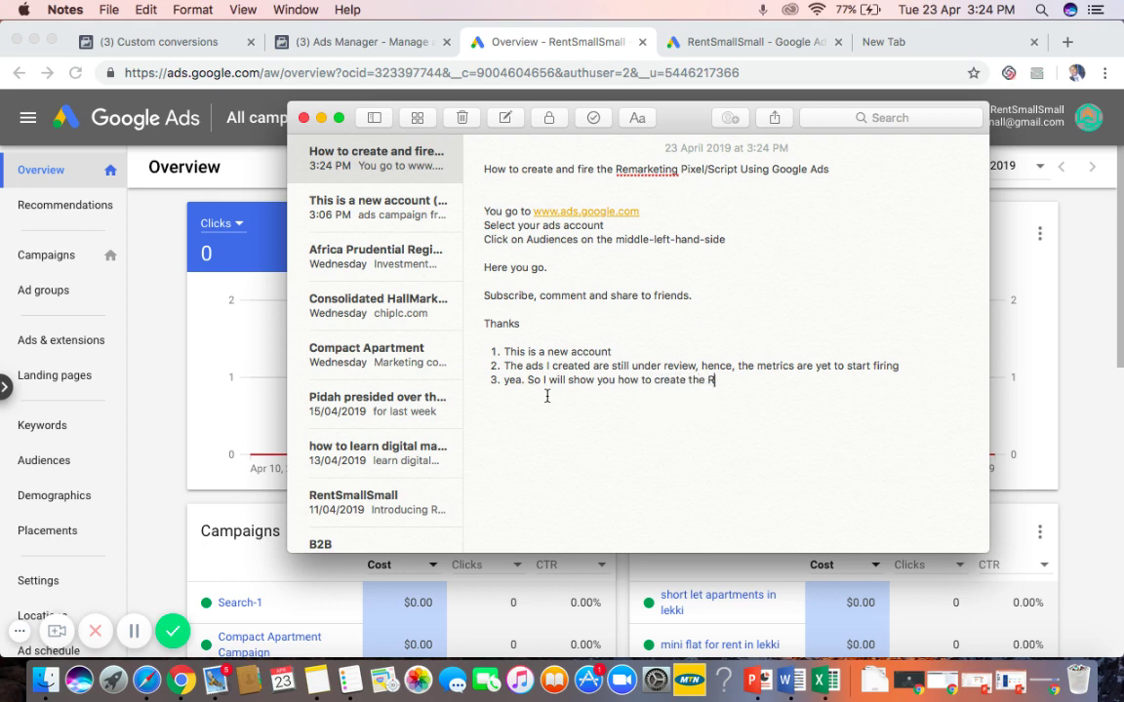
type("emarketing Pixel")
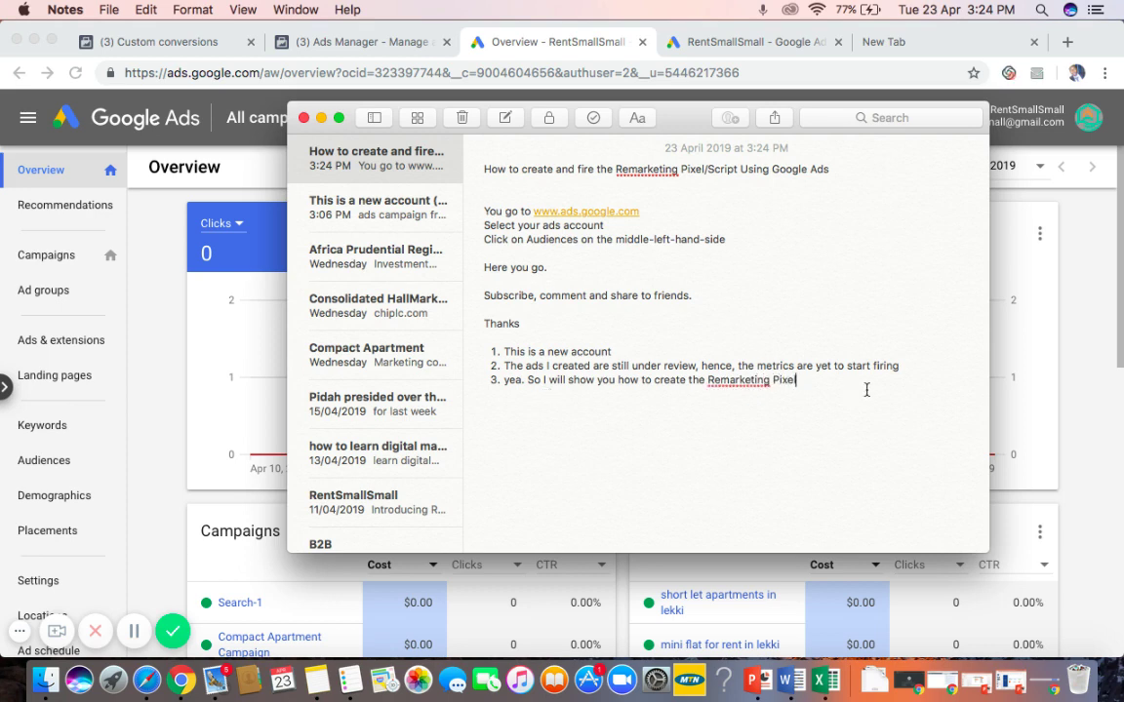
Return to Google Ads in Chrome, open the Audiences page for all campaigns and look through its audience table.
left_click(957, 353)
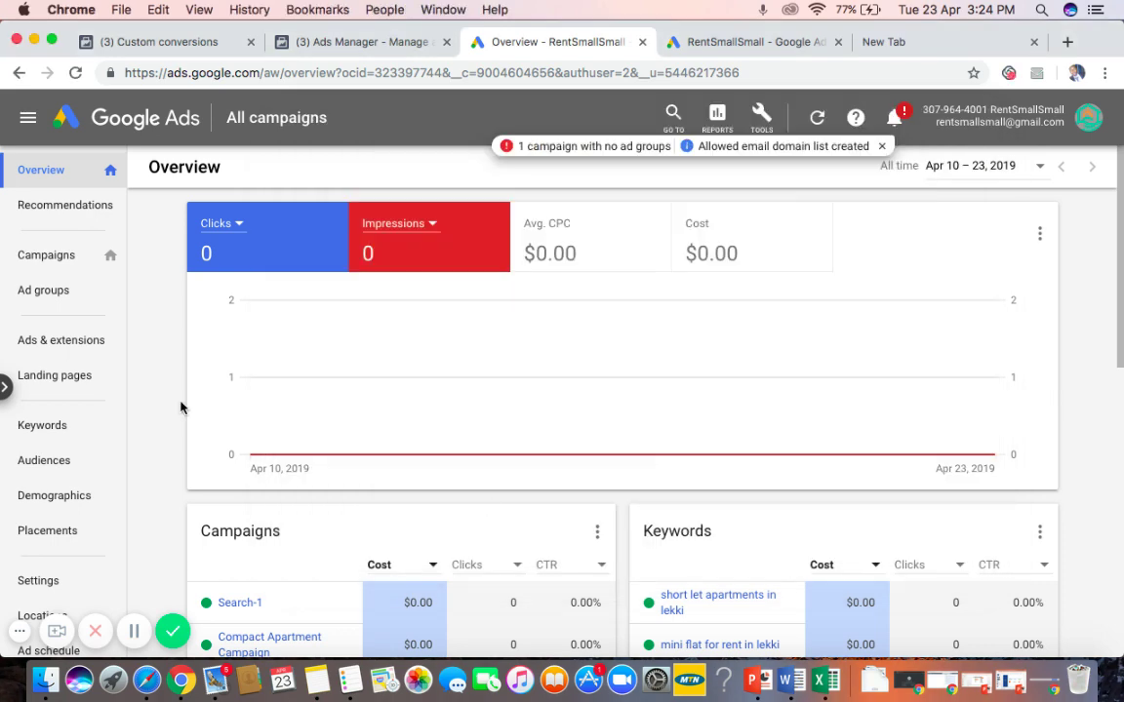
left_click(37, 467)
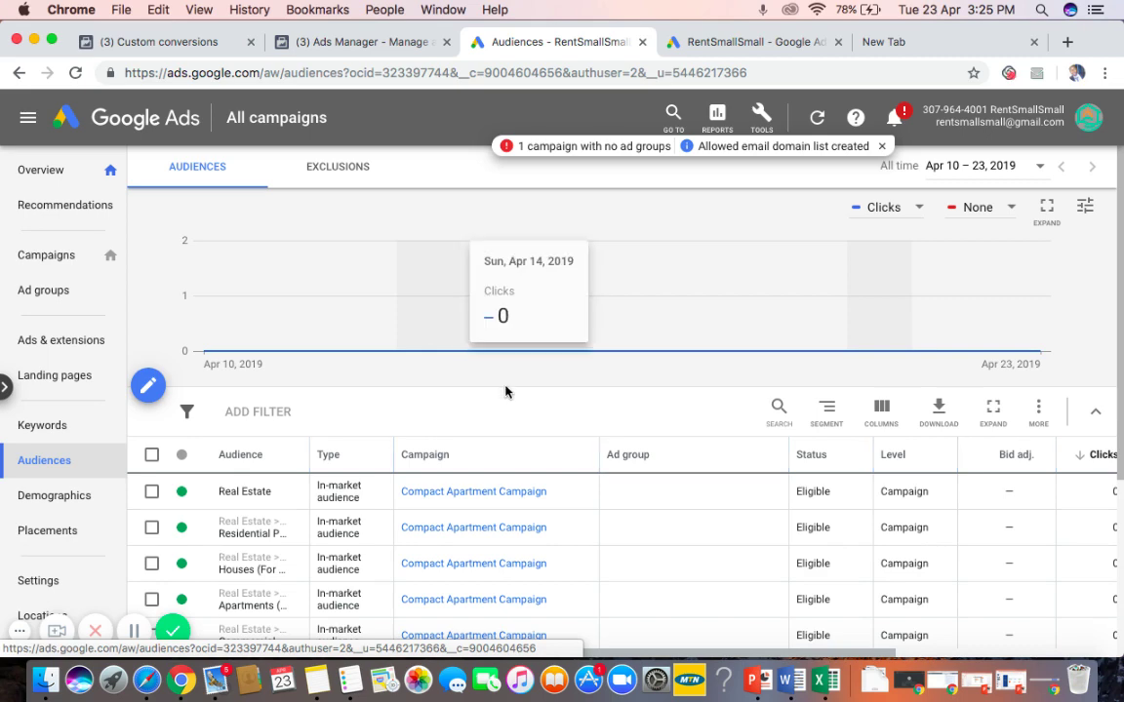
scroll(506, 392, "down", 2)
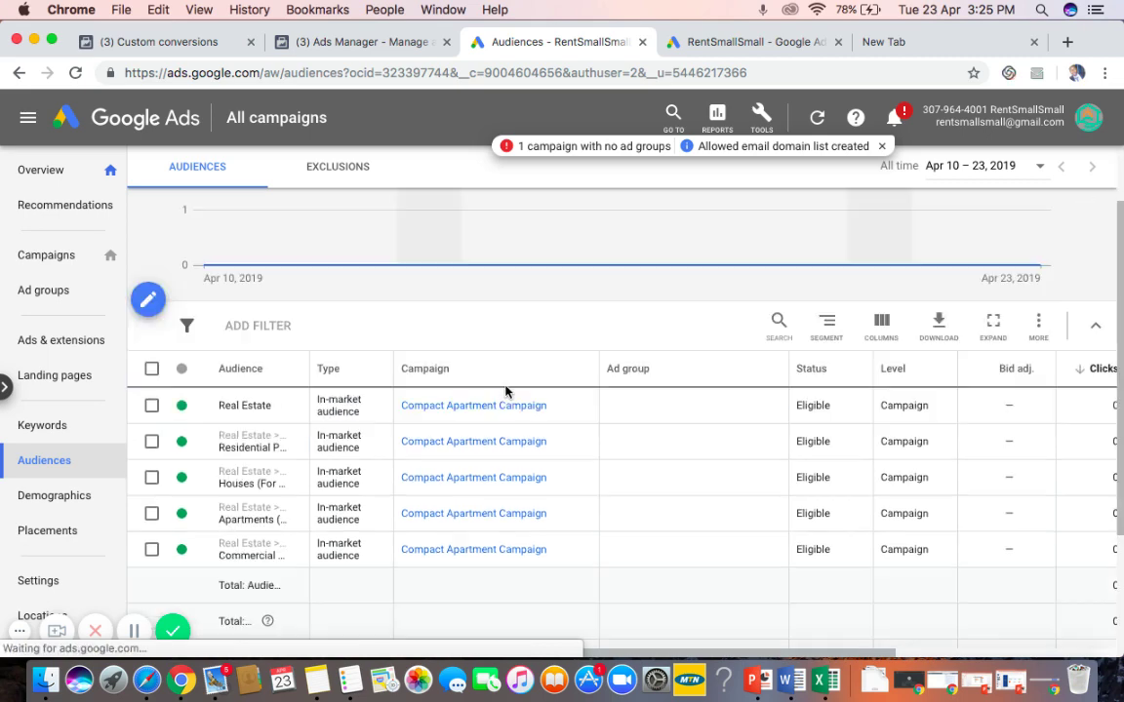
scroll(571, 491, "down", 3)
right_click(572, 492)
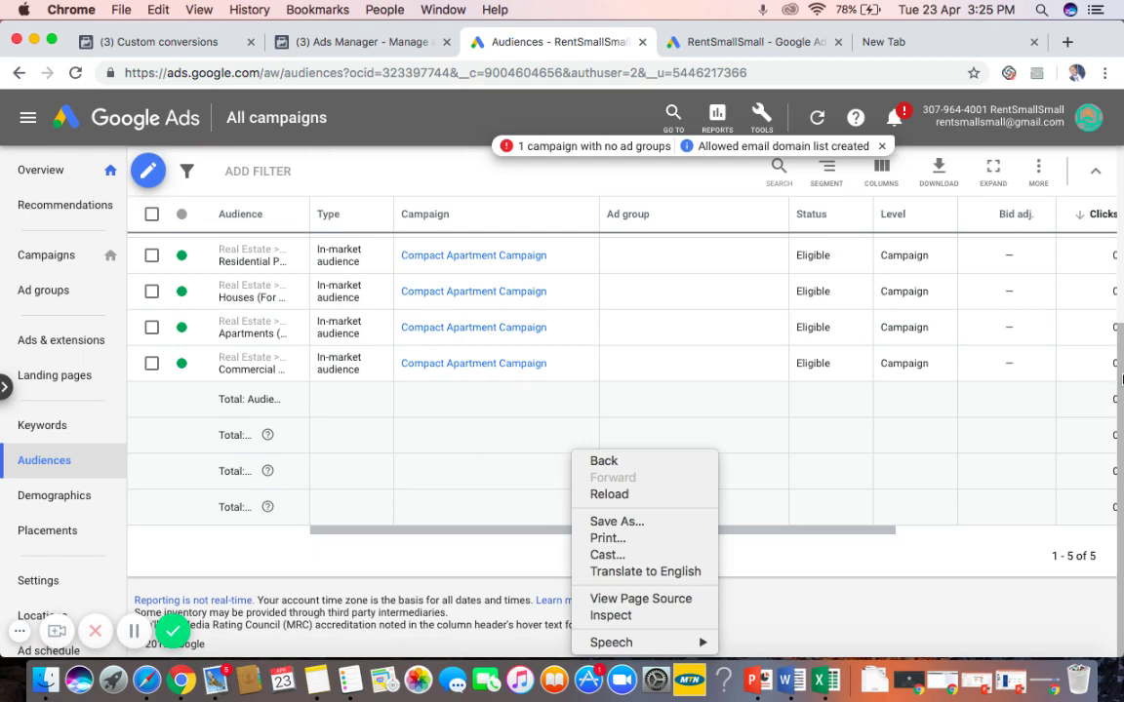
left_click(857, 565)
scroll(771, 438, "up", 3)
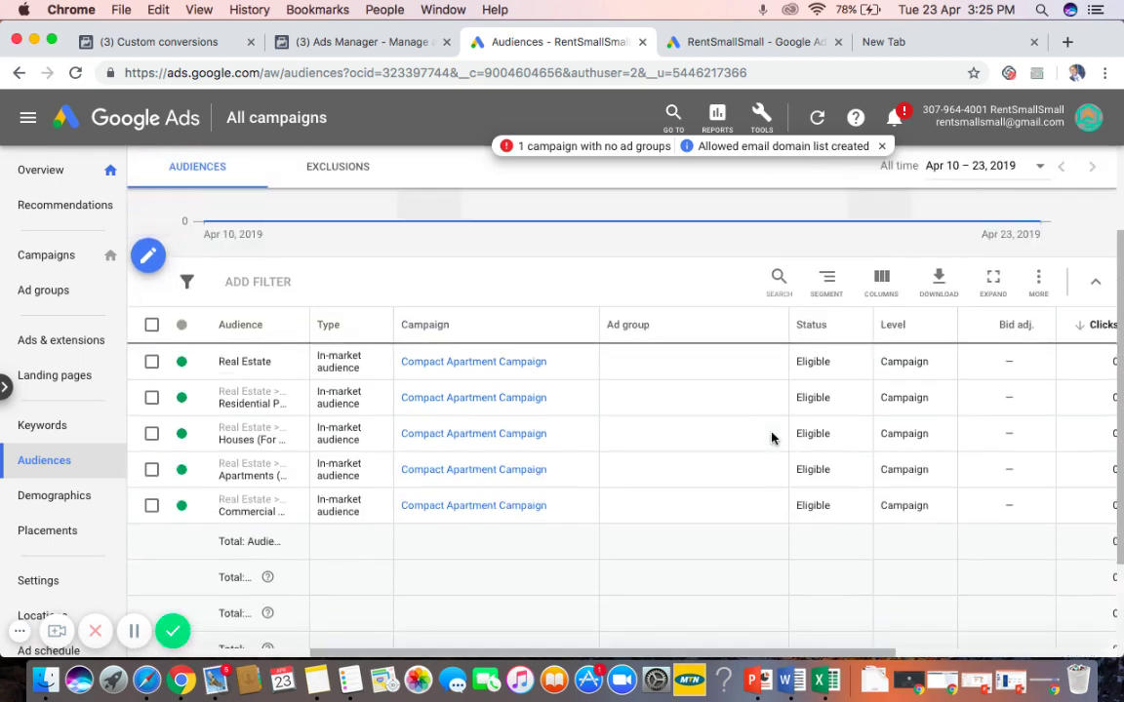
scroll(771, 438, "up", 3)
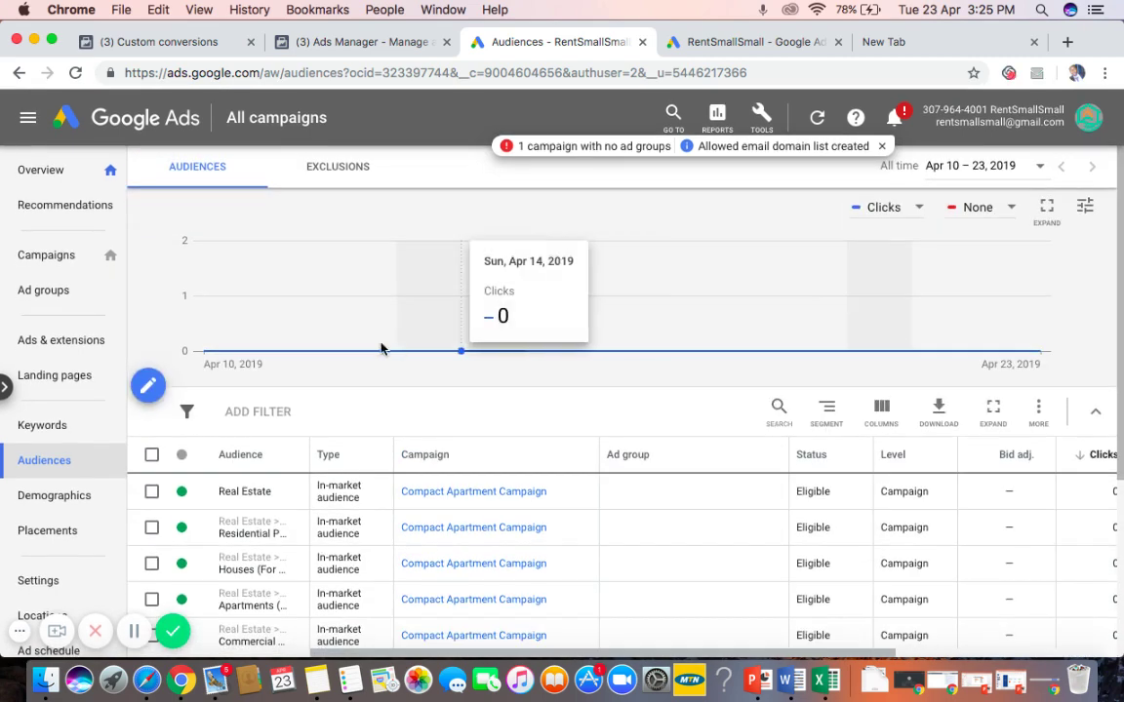
left_click(148, 388)
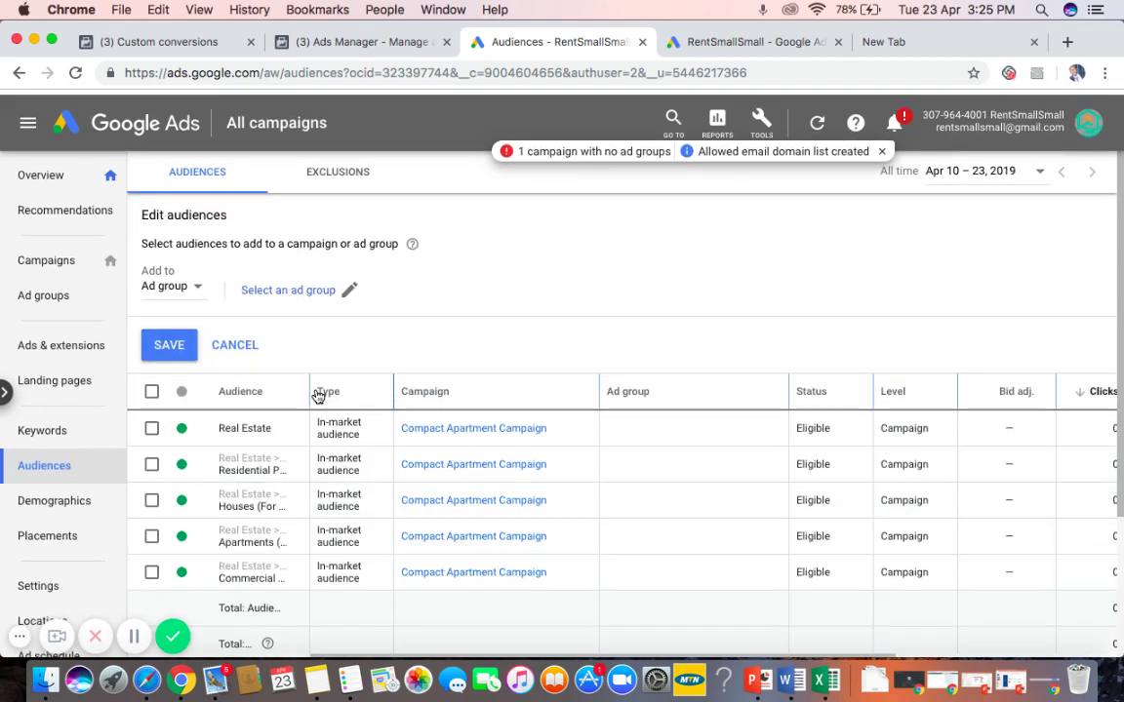
left_click(238, 340)
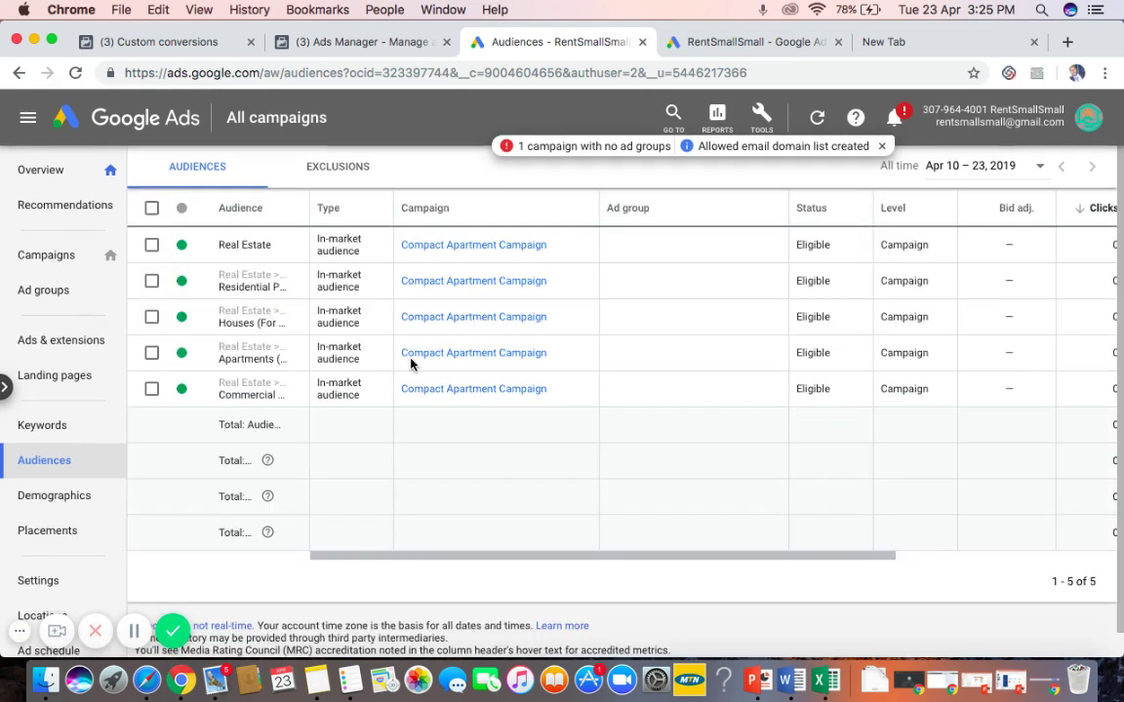
right_click(479, 364)
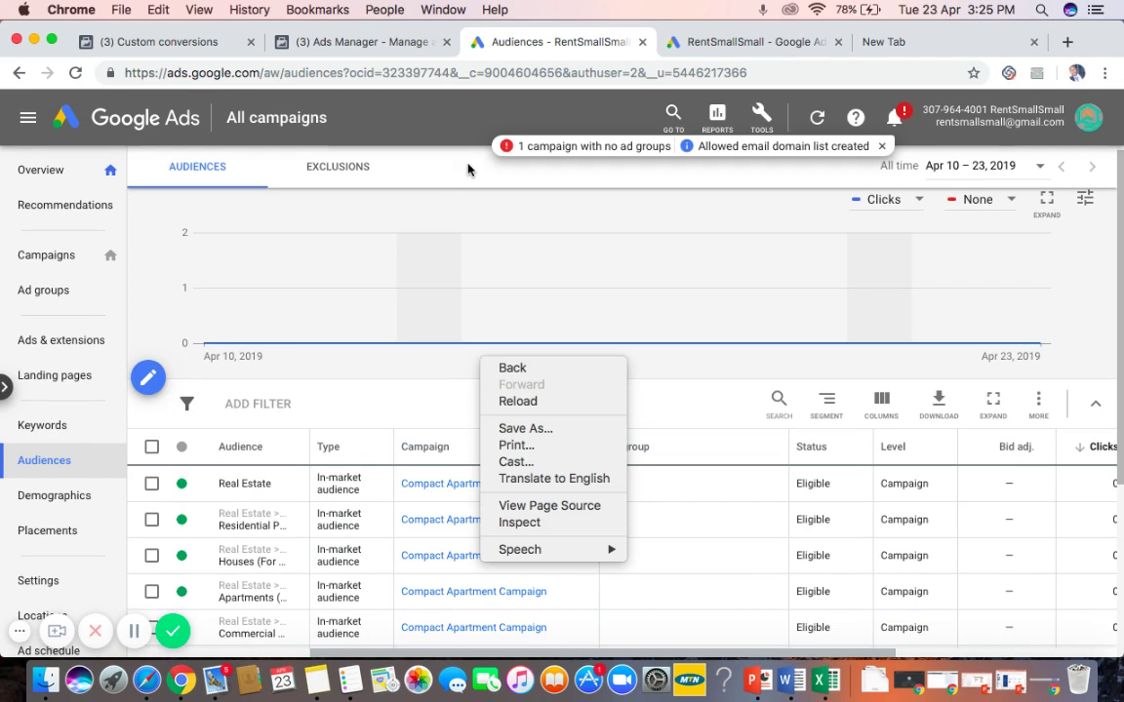
left_click(468, 170)
mouse_move(464, 254)
scroll(464, 254, "down", 2)
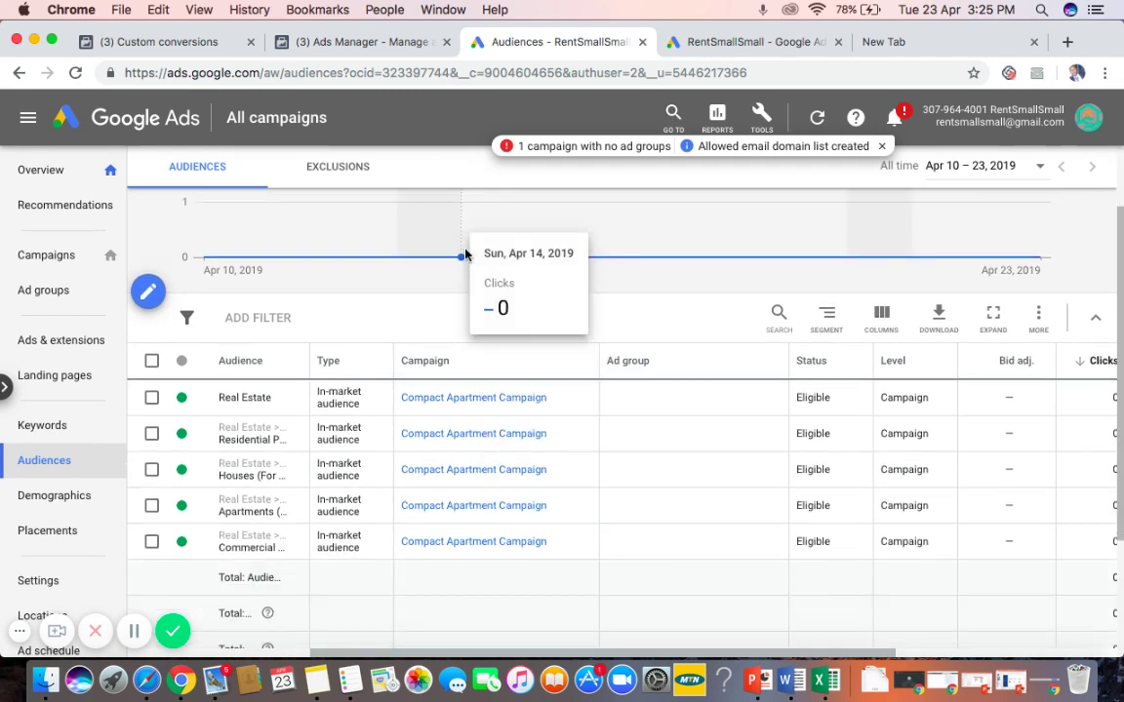
Examine the options for adding audiences to an ad group, and view the audience exclusions.
left_click(149, 293)
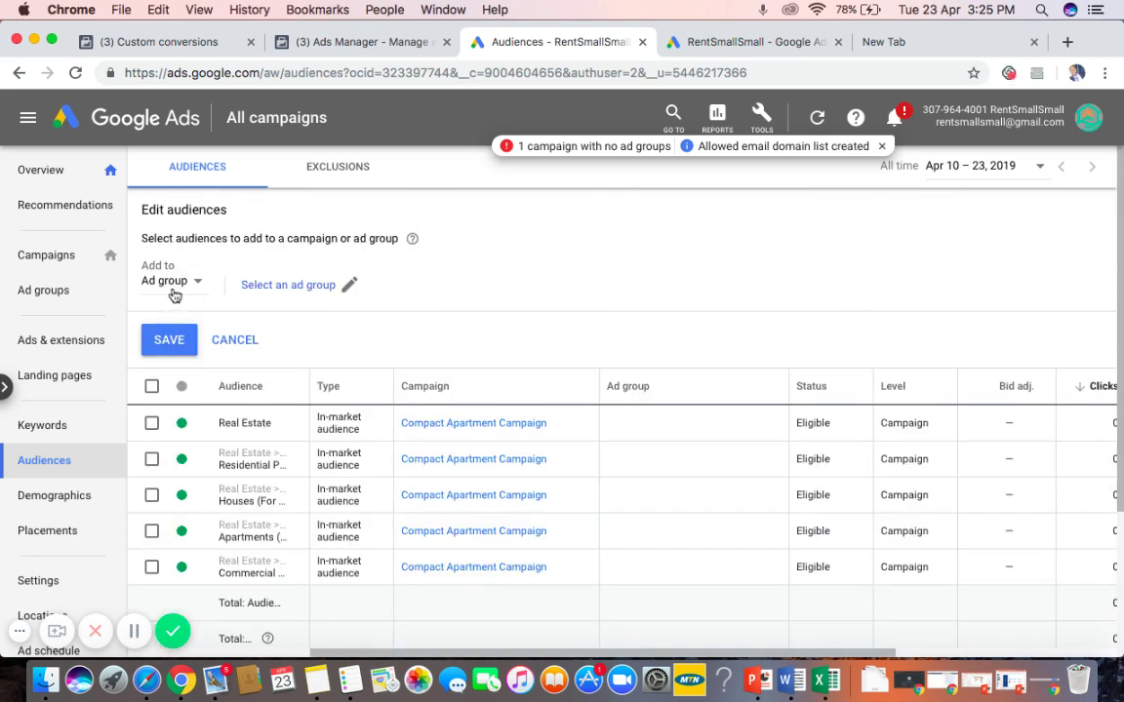
scroll(455, 283, "up", 1)
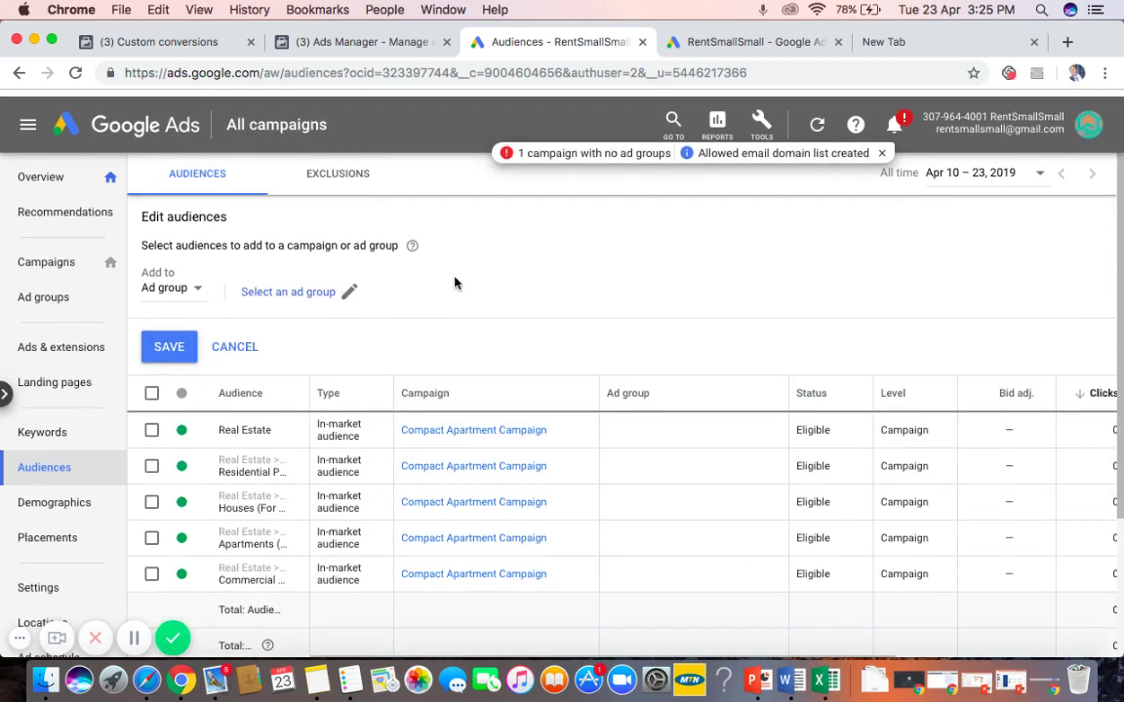
scroll(454, 283, "down", 1)
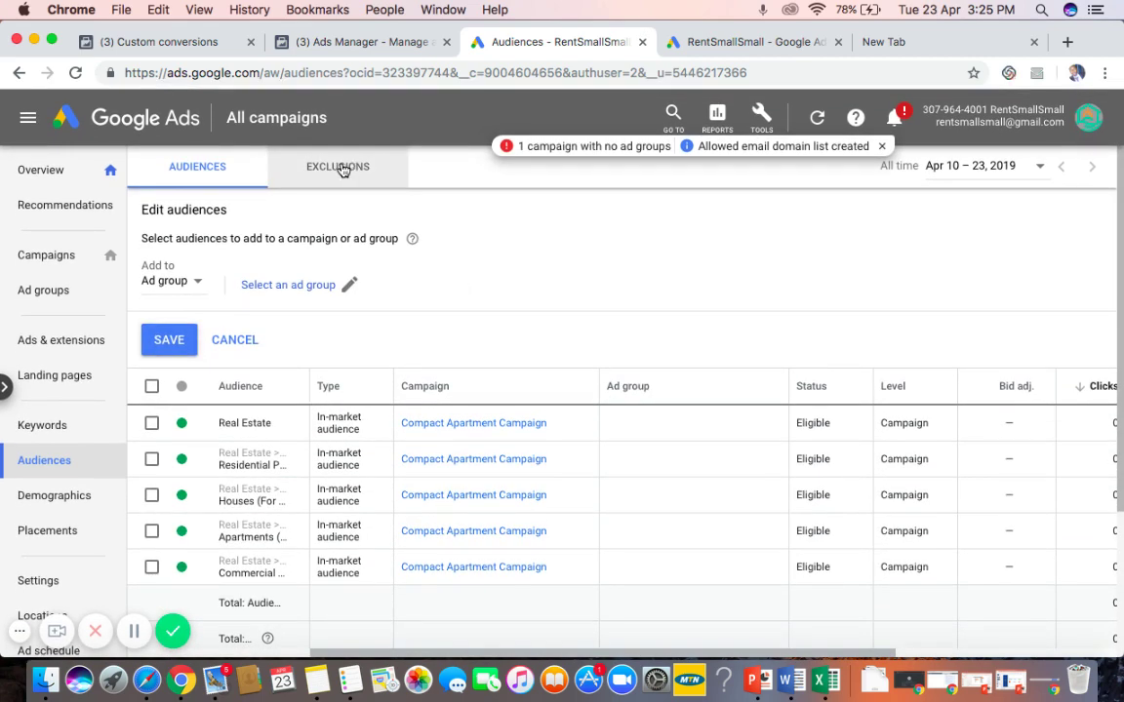
left_click(342, 170)
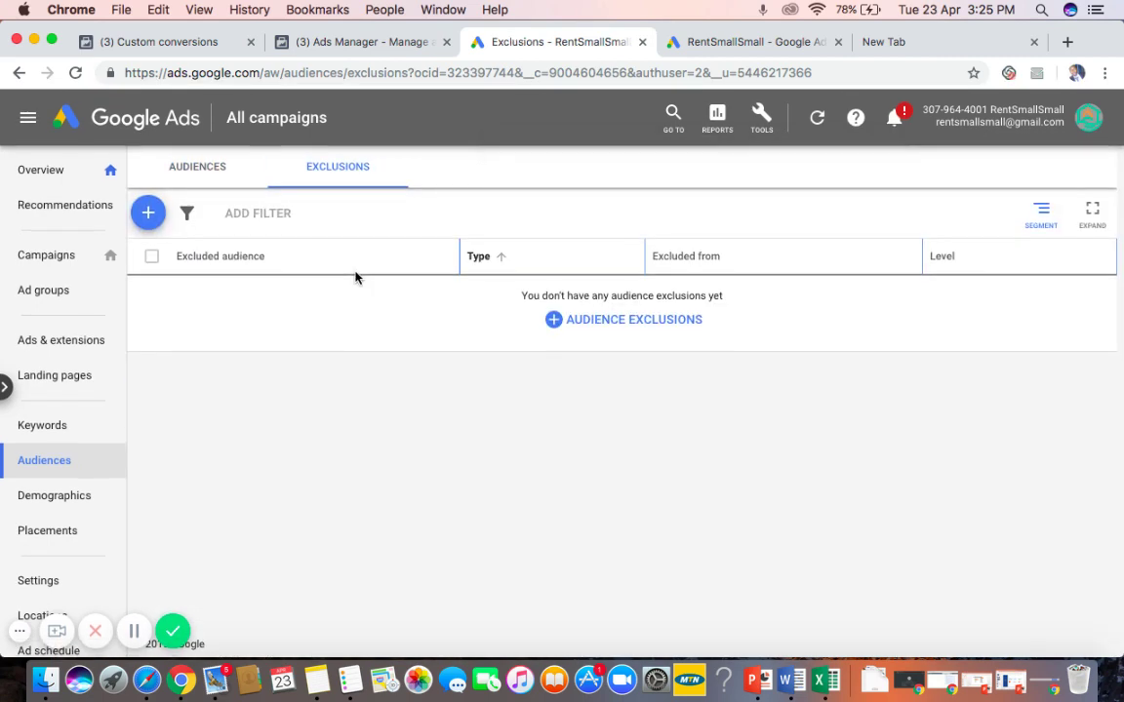
Go back to the audience list and examine its rows, totals and Clicks column.
left_click(201, 174)
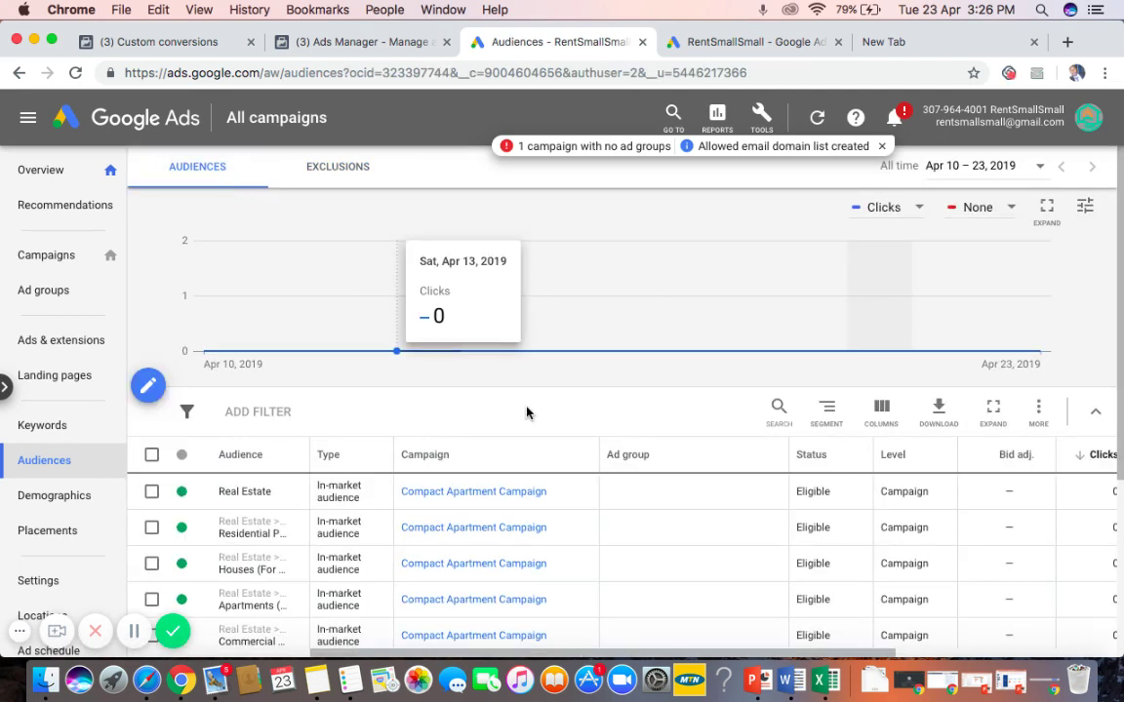
scroll(622, 401, "down", 2)
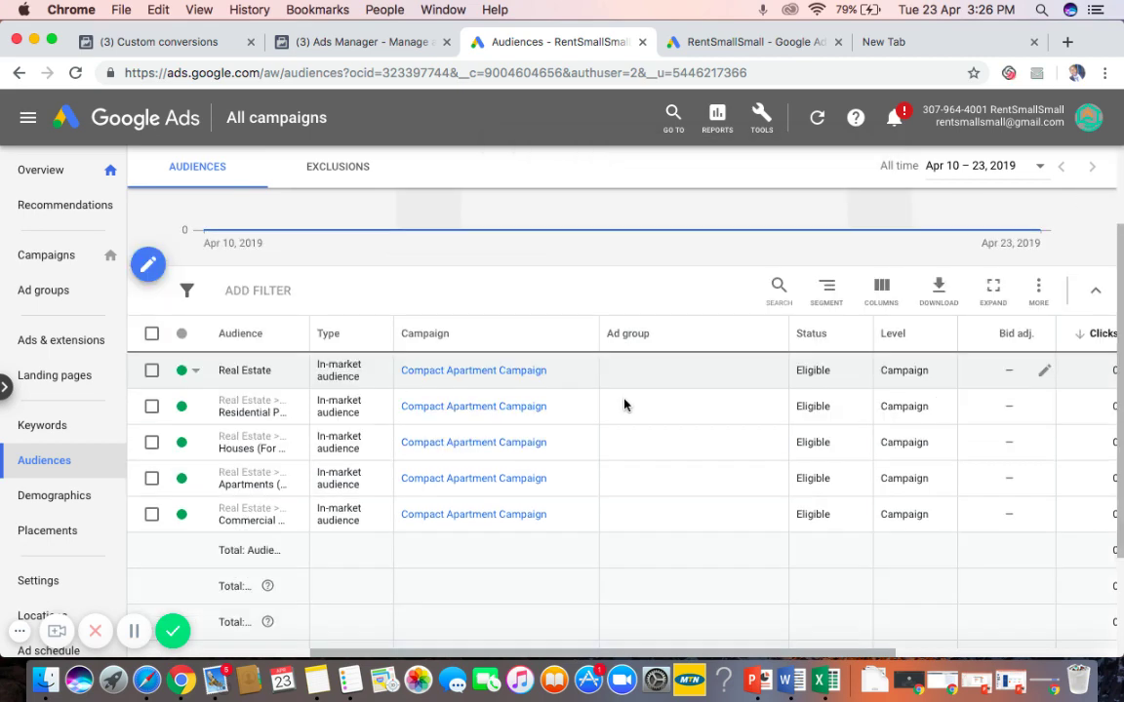
scroll(667, 485, "down", 3)
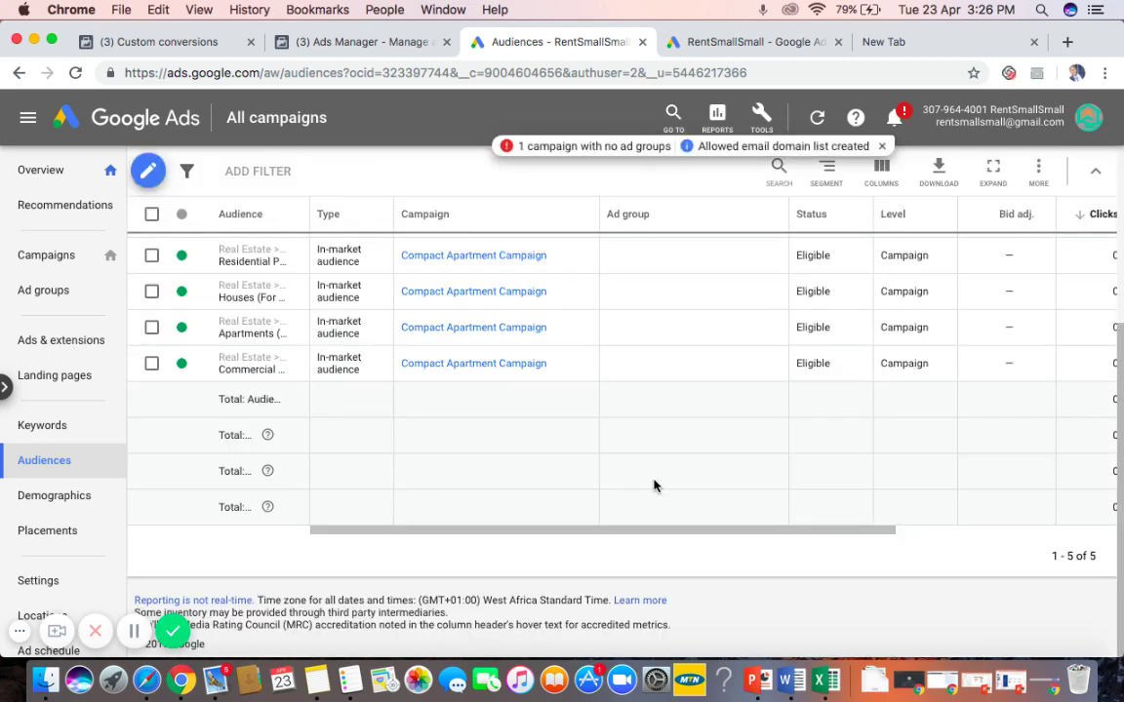
scroll(654, 485, "right", 1)
scroll(654, 484, "up", 5)
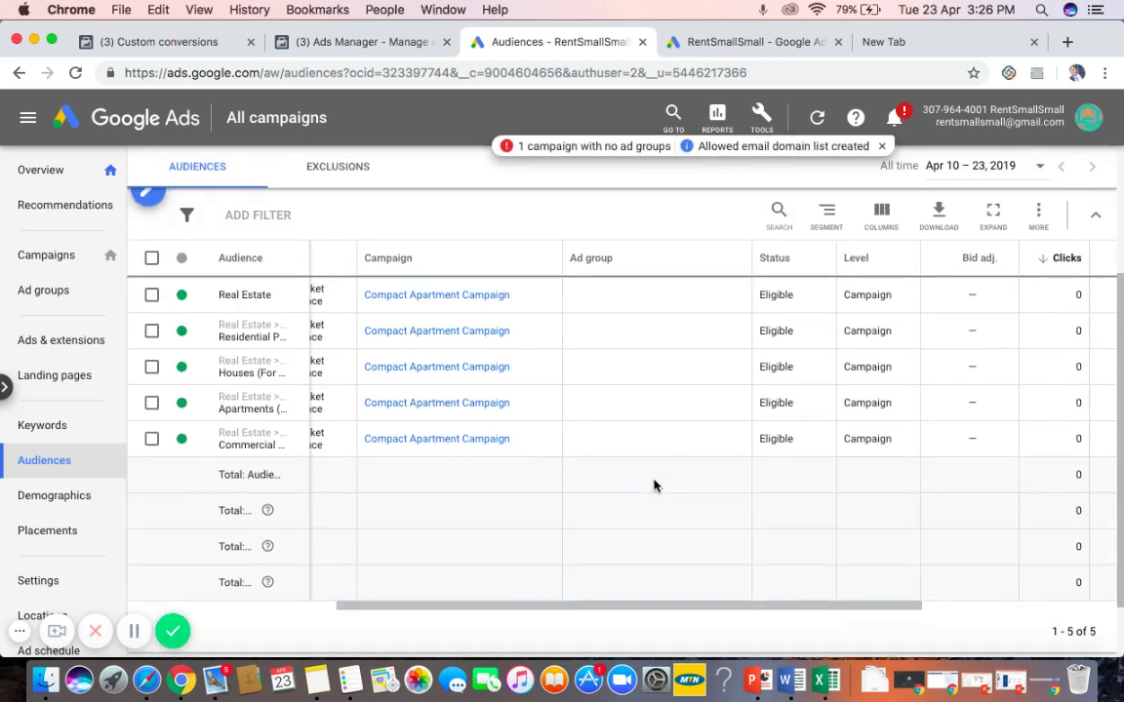
scroll(654, 485, "up", 1)
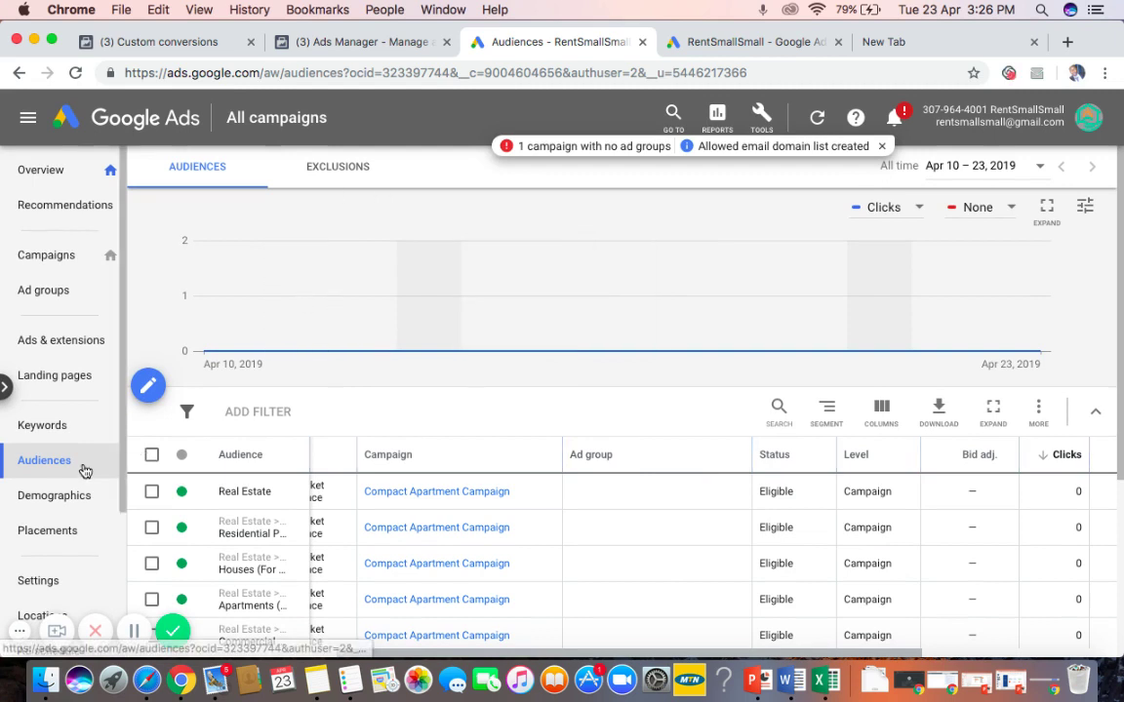
Open the Audience manager from the shared library tools and look over its remarketing audience lists page.
scroll(86, 472, "down", 1)
scroll(86, 471, "down", 2)
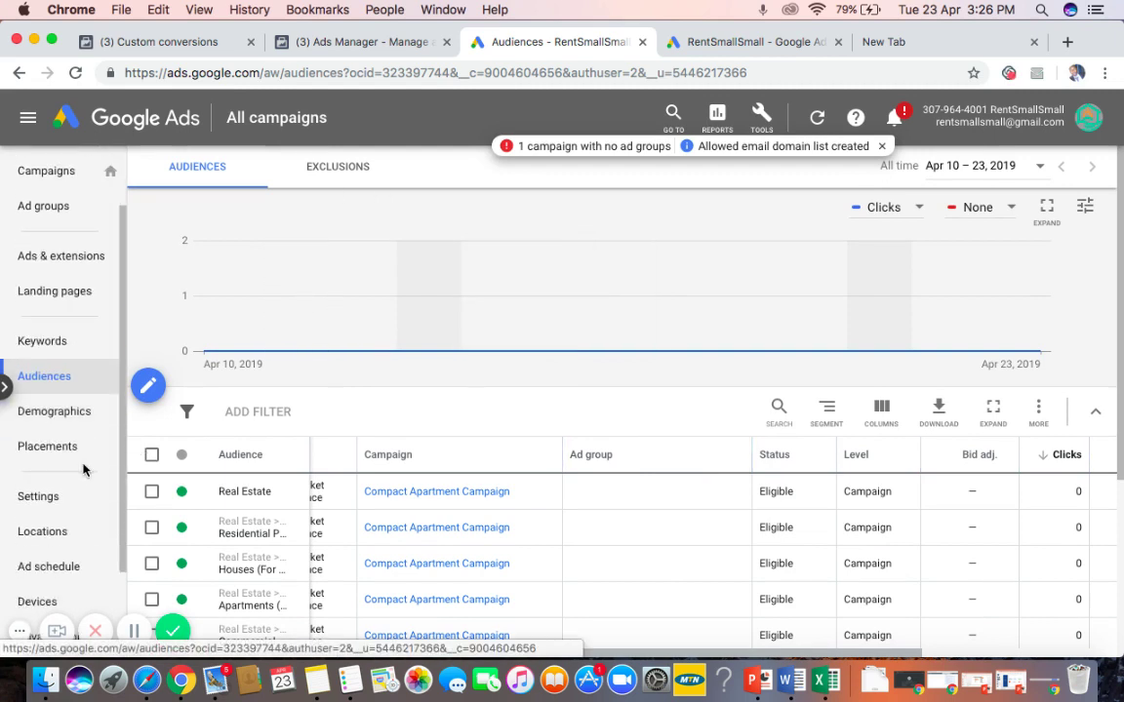
scroll(86, 471, "down", 3)
scroll(86, 471, "up", 5)
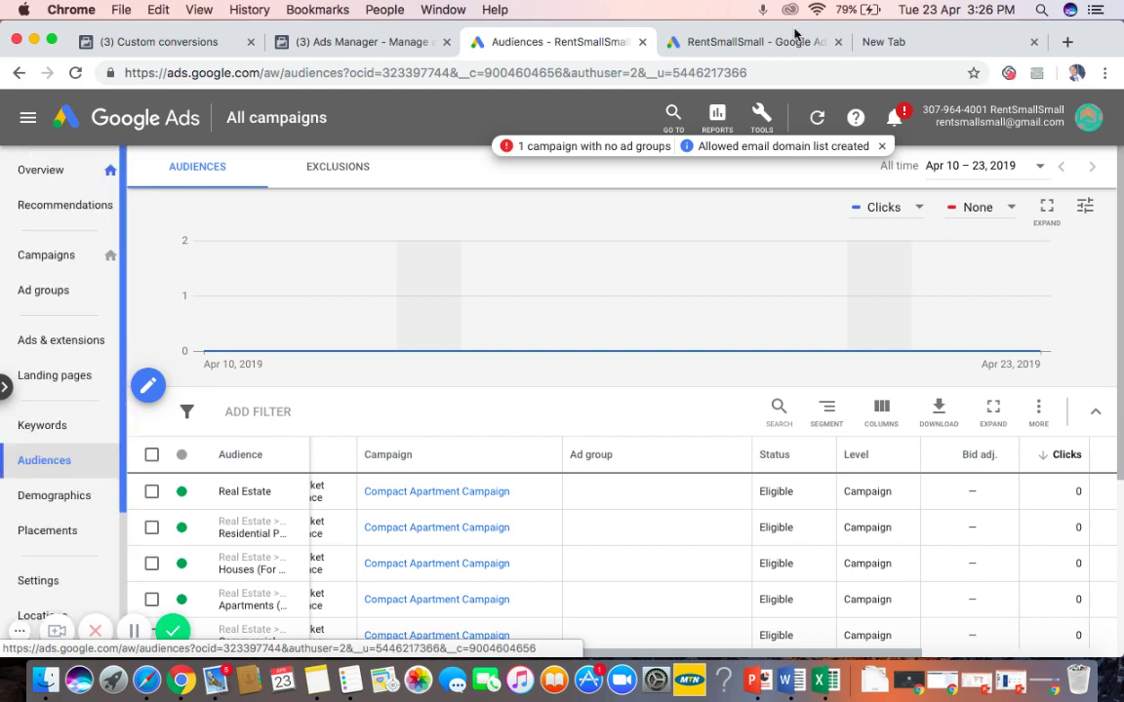
left_click(770, 134)
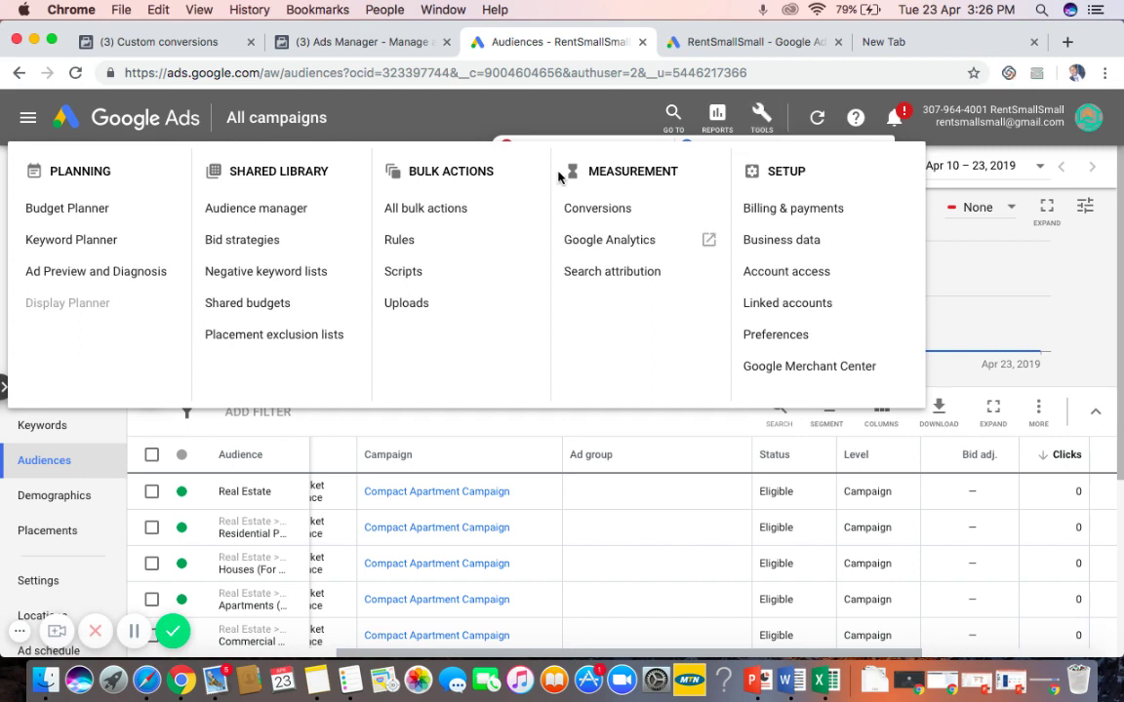
left_click(270, 215)
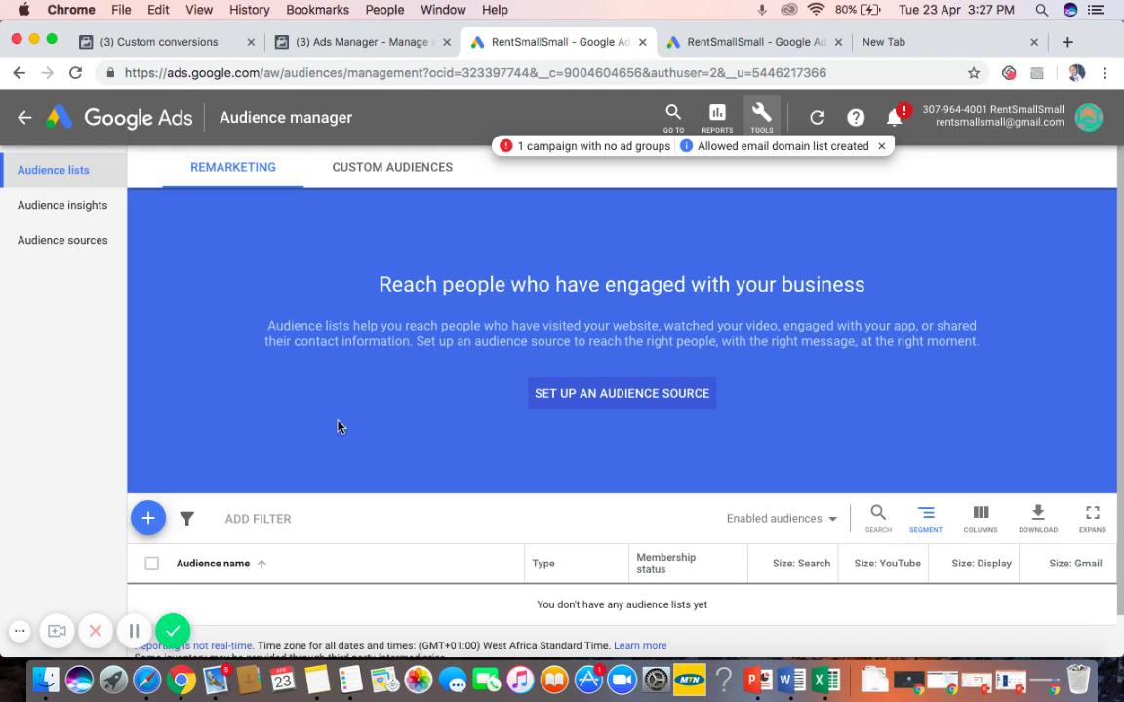
scroll(337, 426, "down", 1)
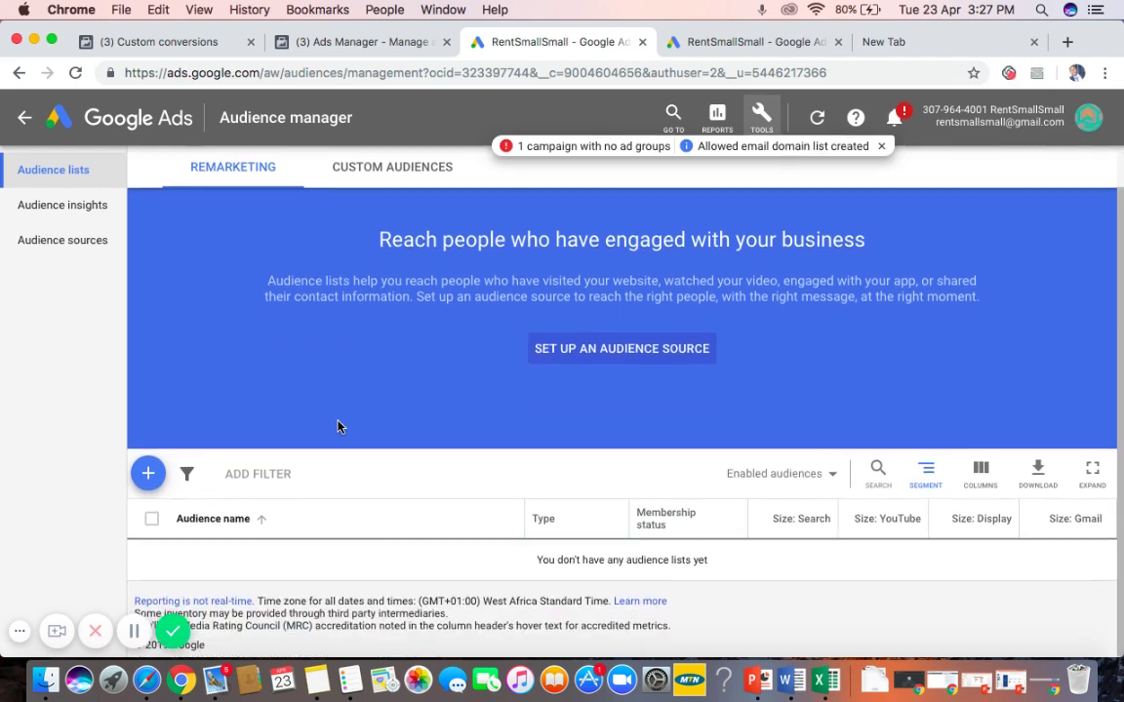
scroll(337, 427, "up", 1)
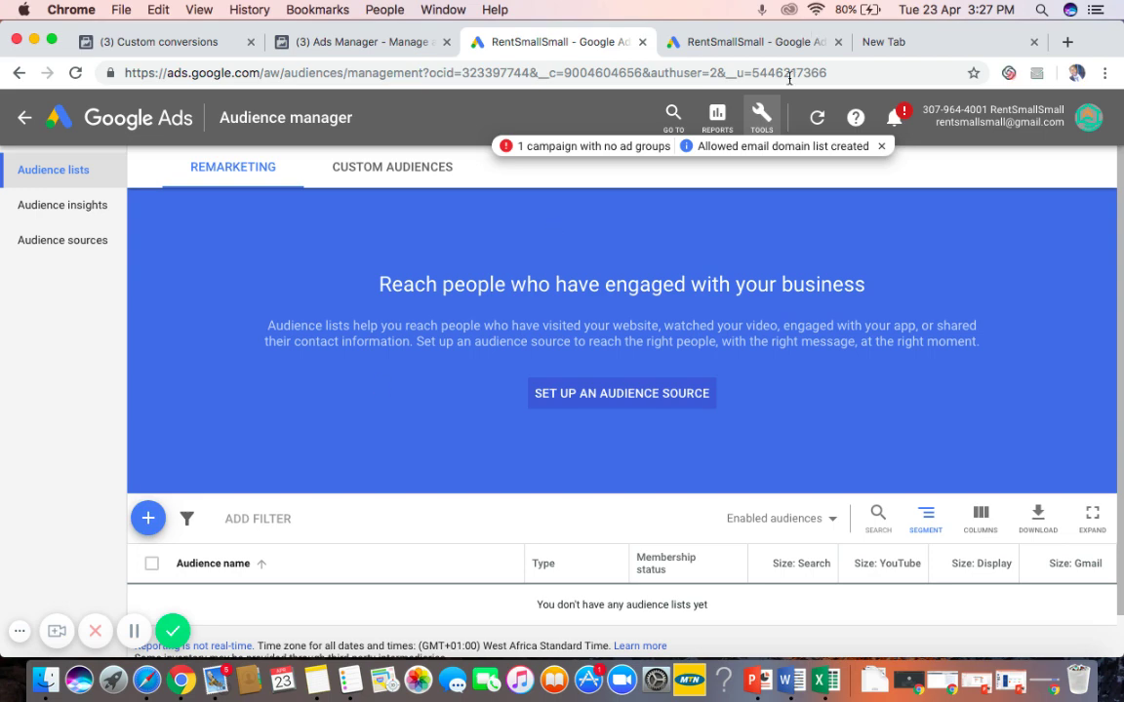
left_click(760, 117)
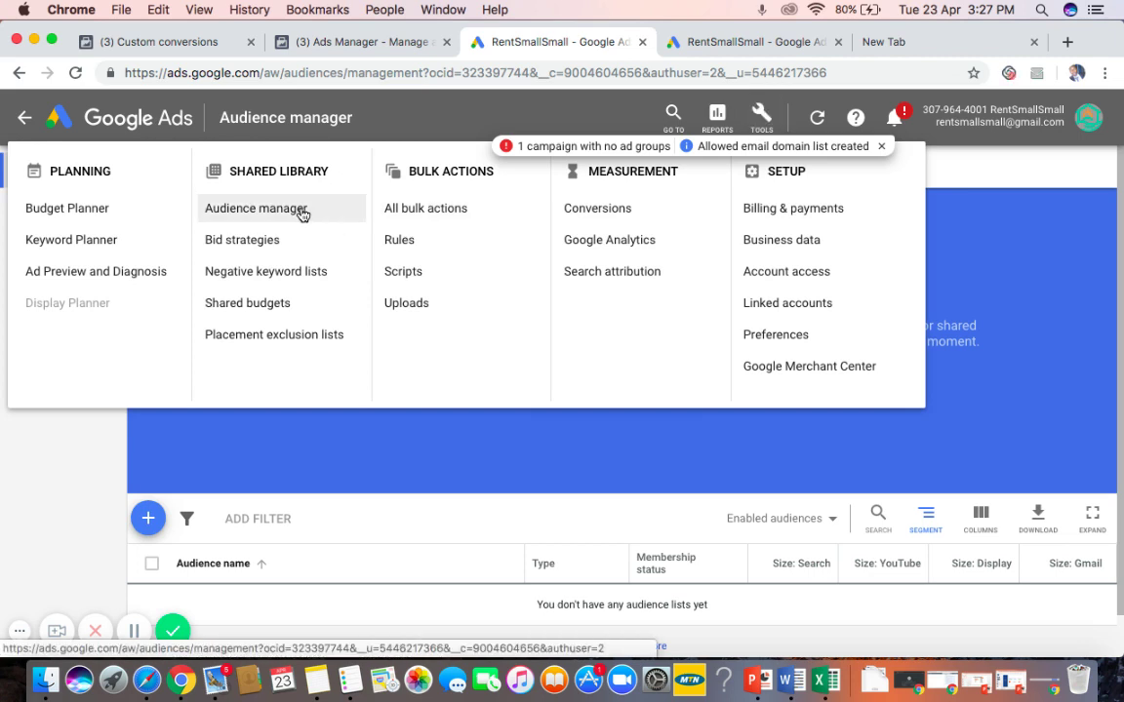
left_click(52, 500)
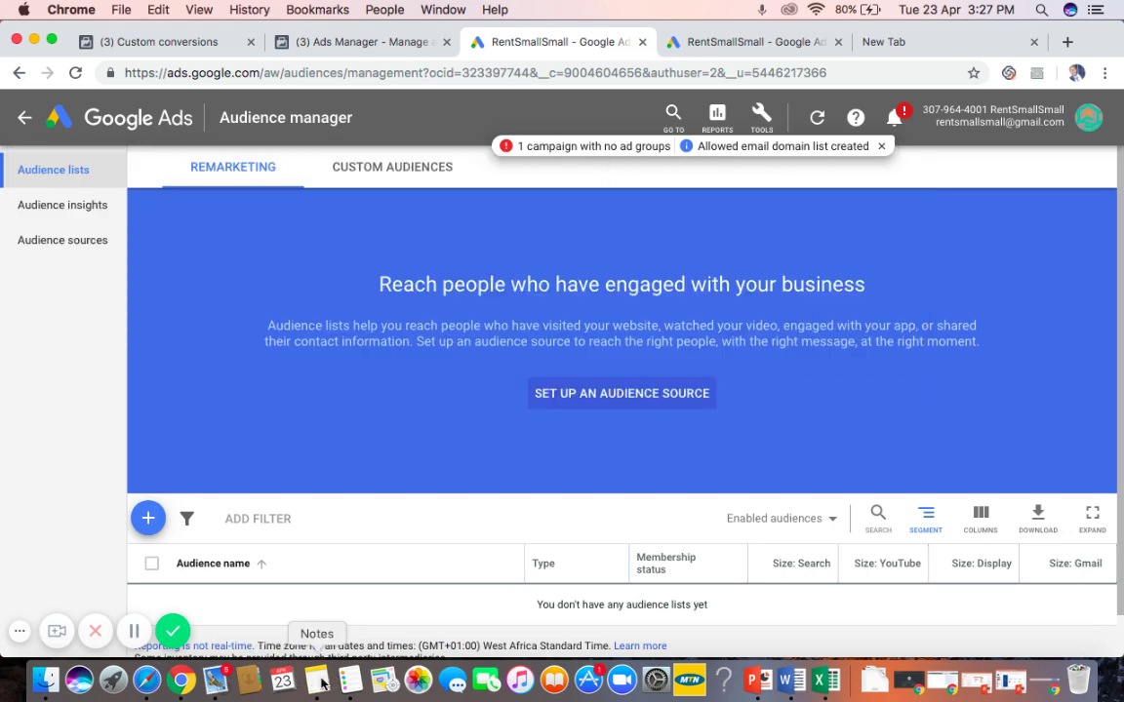
Switch to the Notes app and add a fourth list item reading "Google keeps updating the platform".
left_click(319, 680)
key("Return")
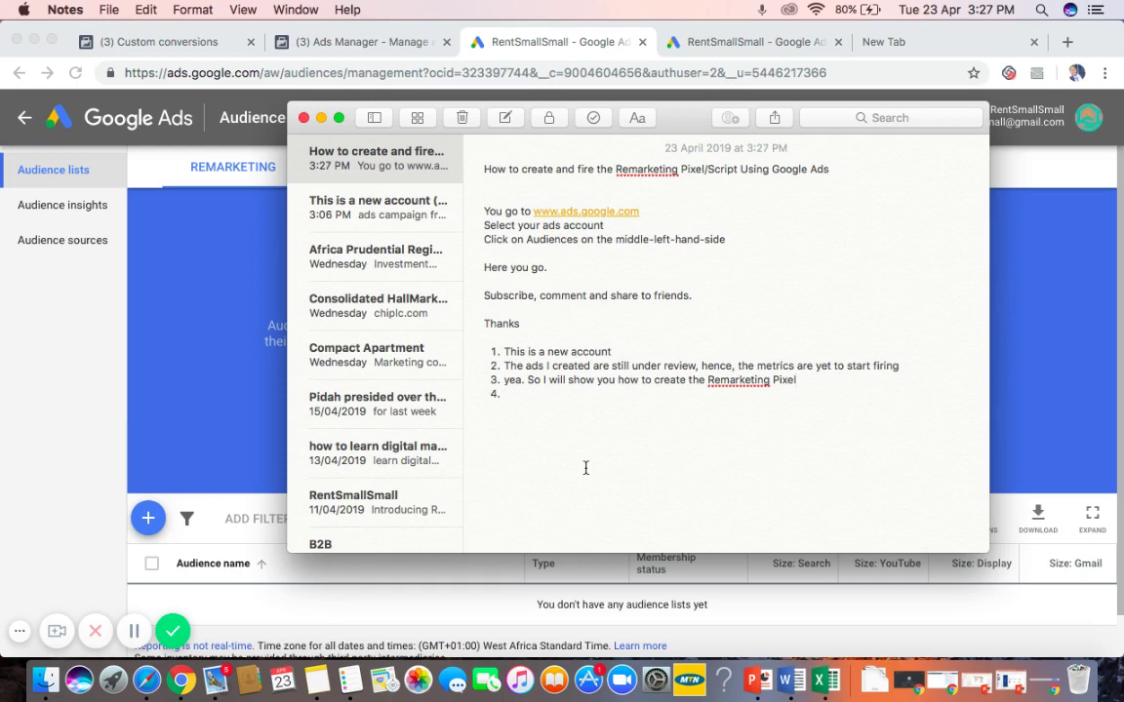
type("google keeps")
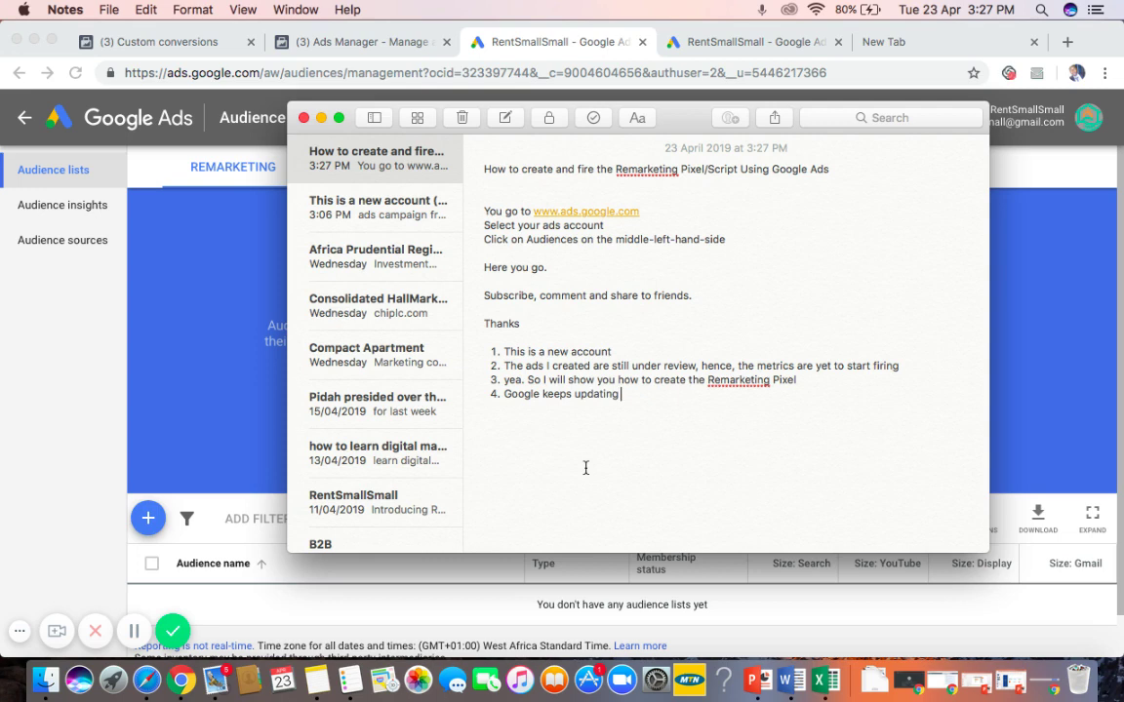
type("updating the")
key("Return")
key("Return")
key("Return")
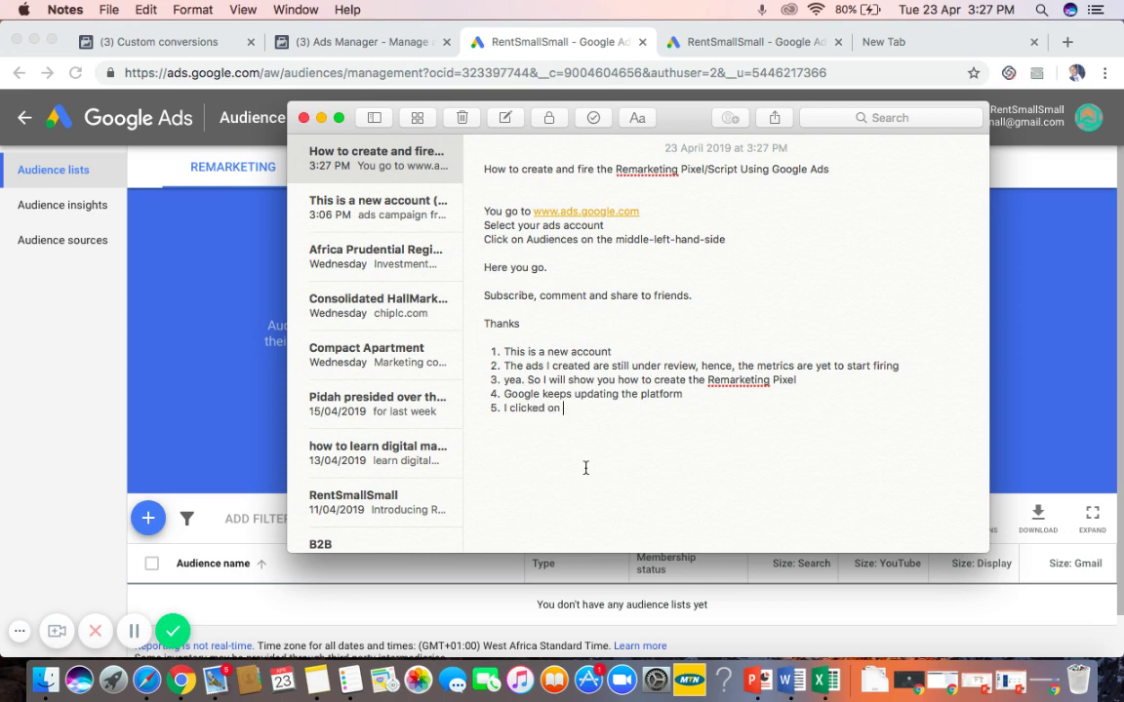
Write the fifth list item as "I clicked on Tools, click on shared library-Audience Manager".
type("I clicked on Tool")
type("s, click on shared library-")
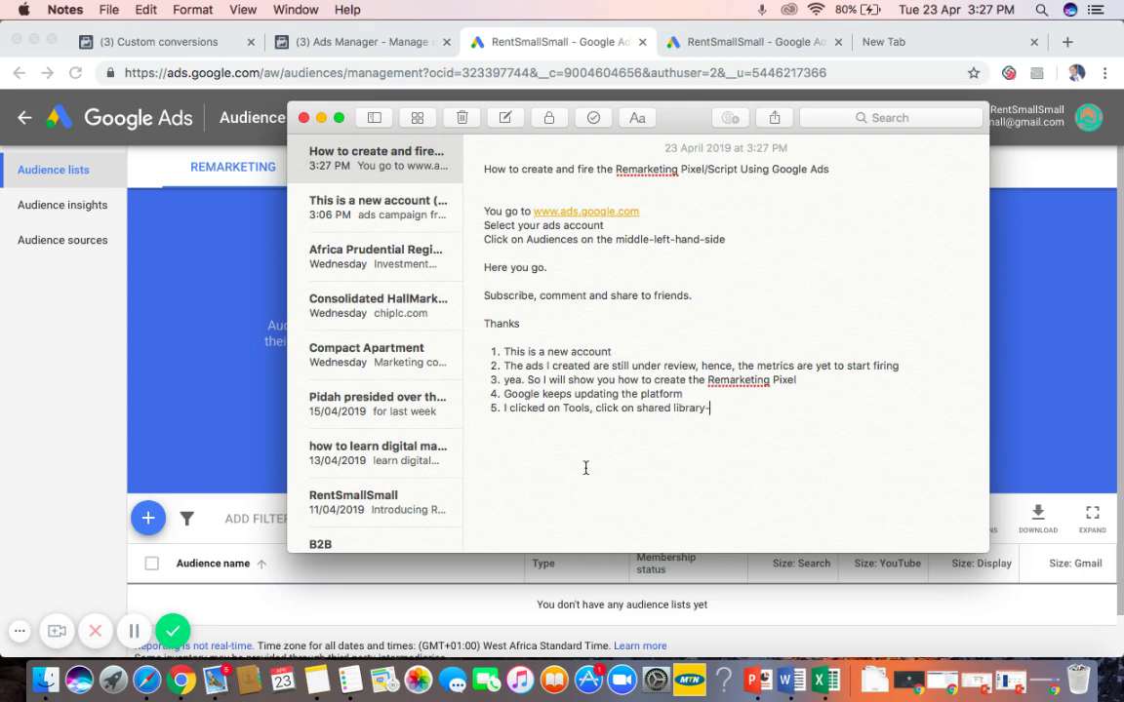
type("Audience Manager")
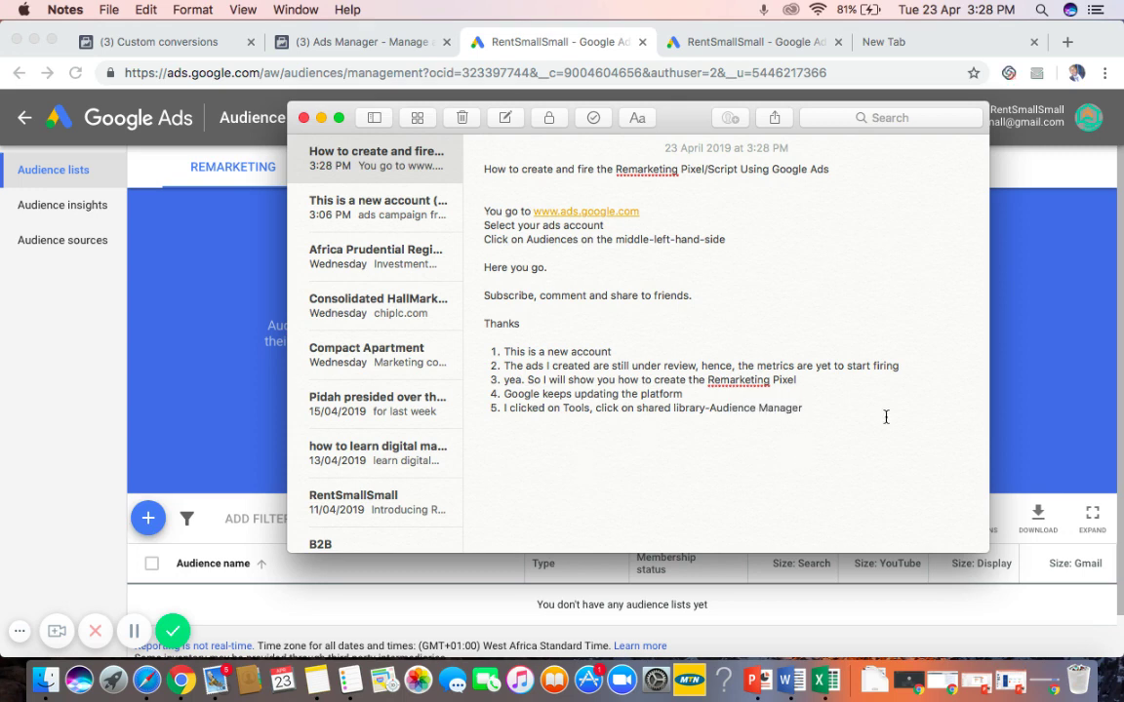
Return to Google Ads in Chrome, read the remarketing introduction and start setting up an audience source.
left_click(899, 604)
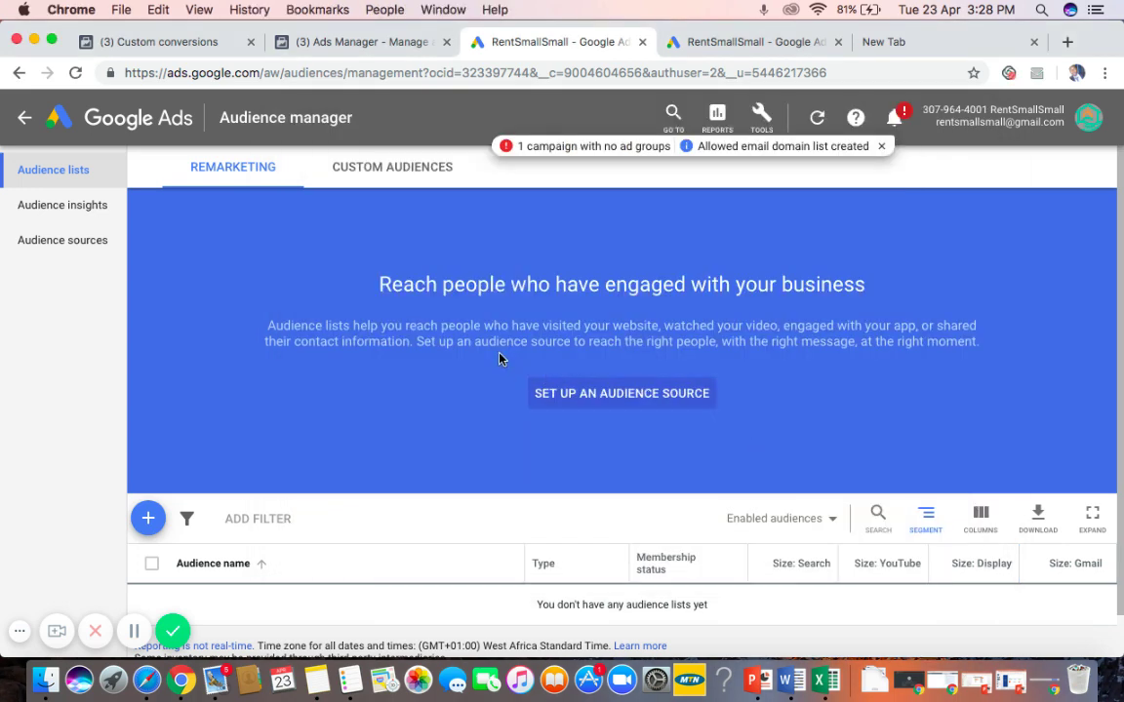
scroll(499, 359, "down", 2)
left_click_drag(386, 276, 975, 339)
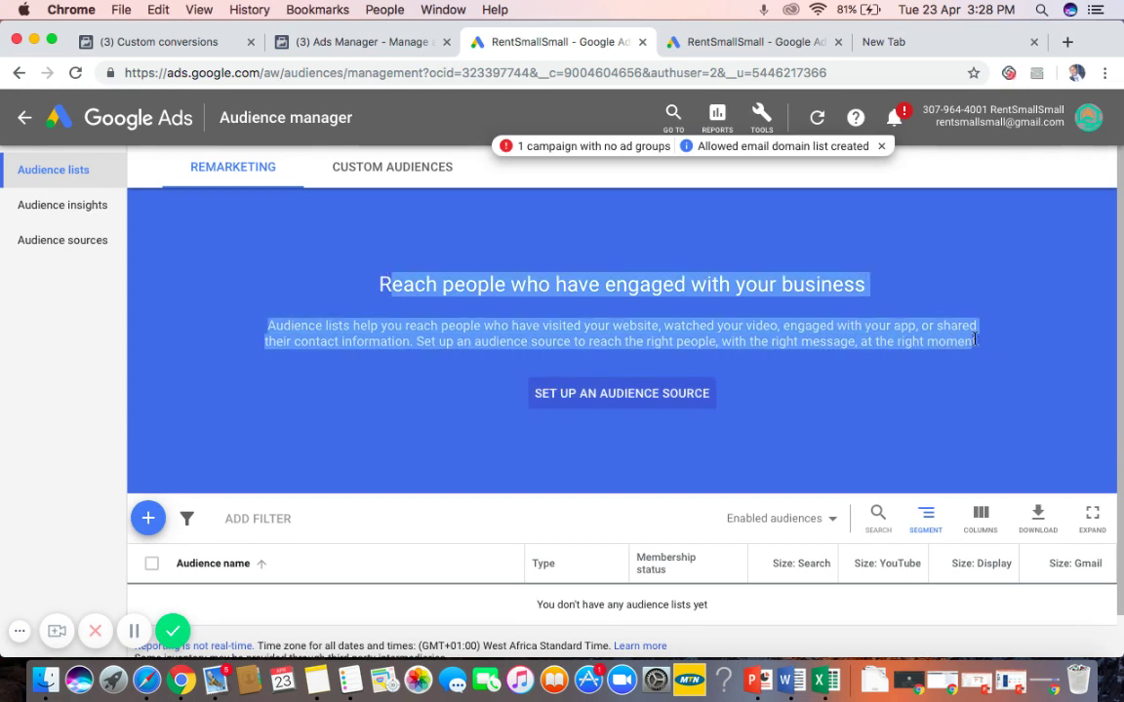
left_click(375, 285)
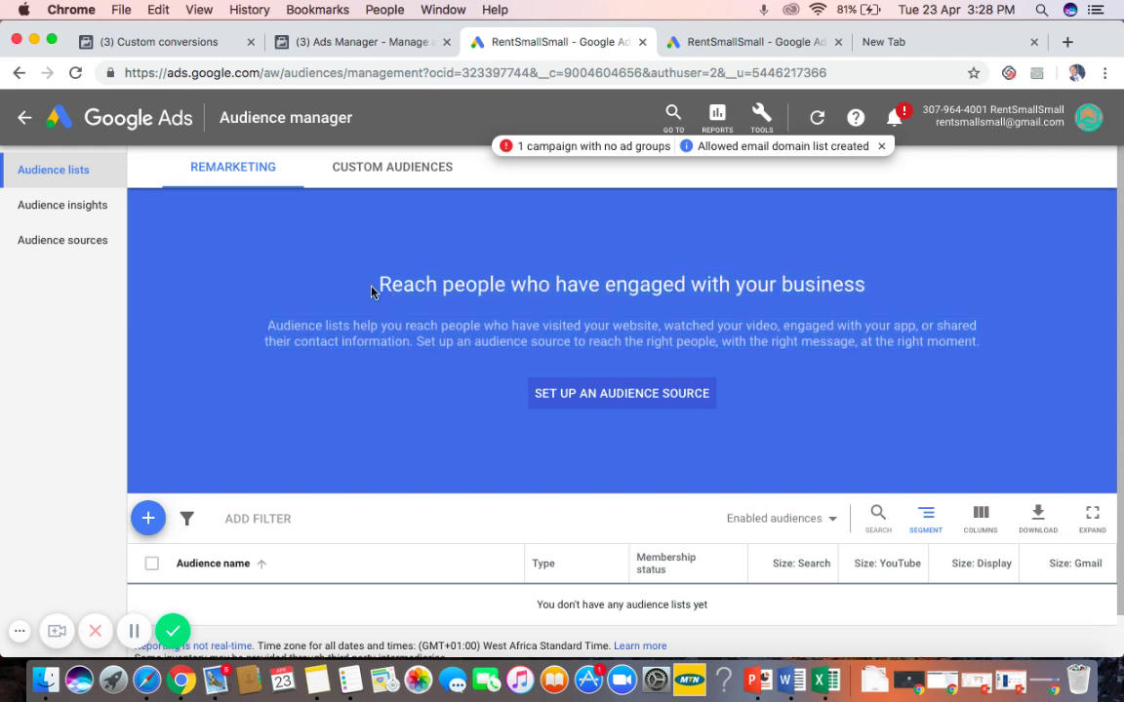
left_click_drag(387, 277, 976, 359)
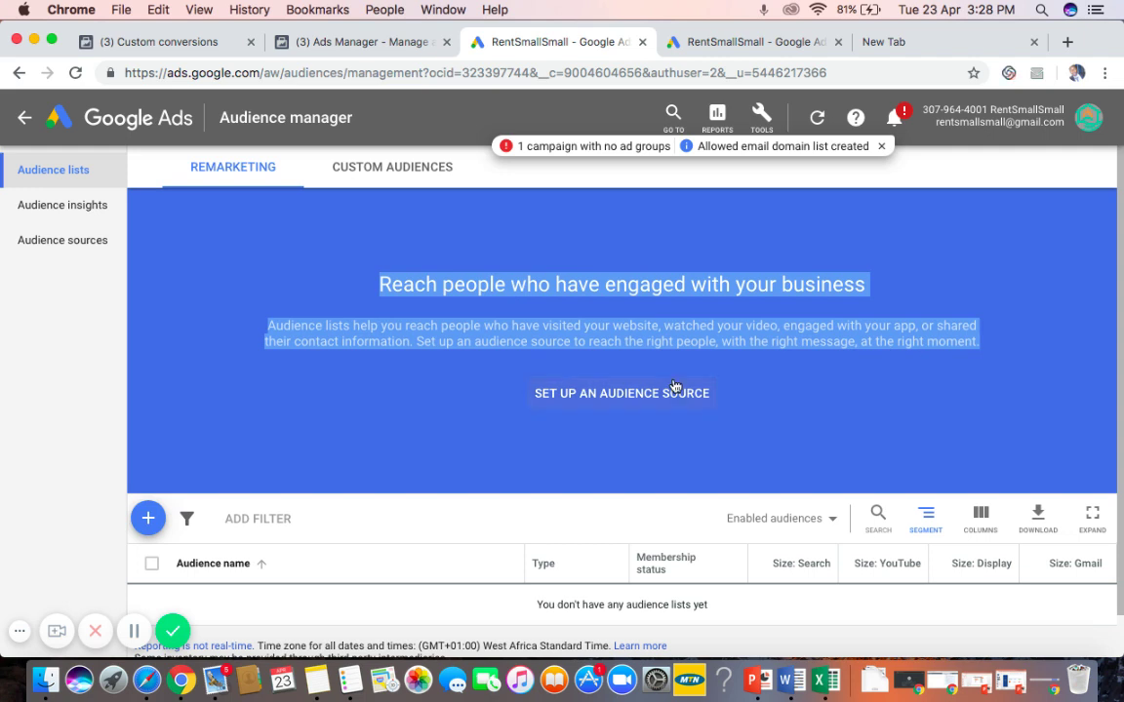
left_click(602, 398)
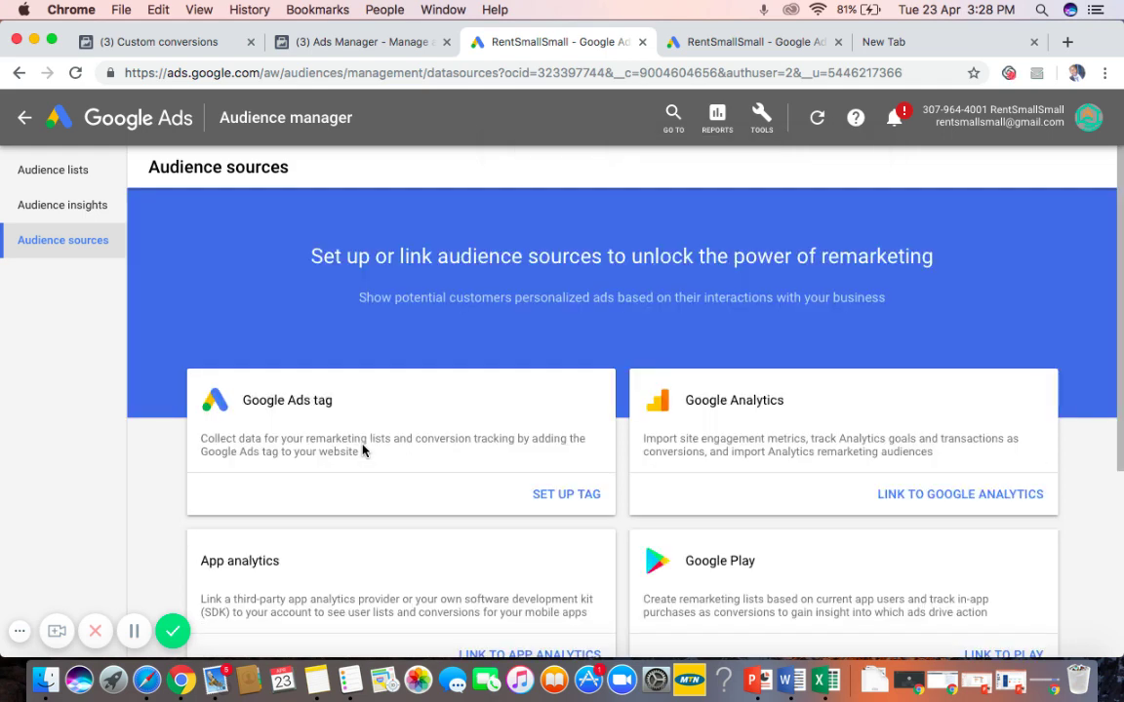
Review the available audience sources and start setting up the Google Ads tag.
scroll(429, 543, "down", 5)
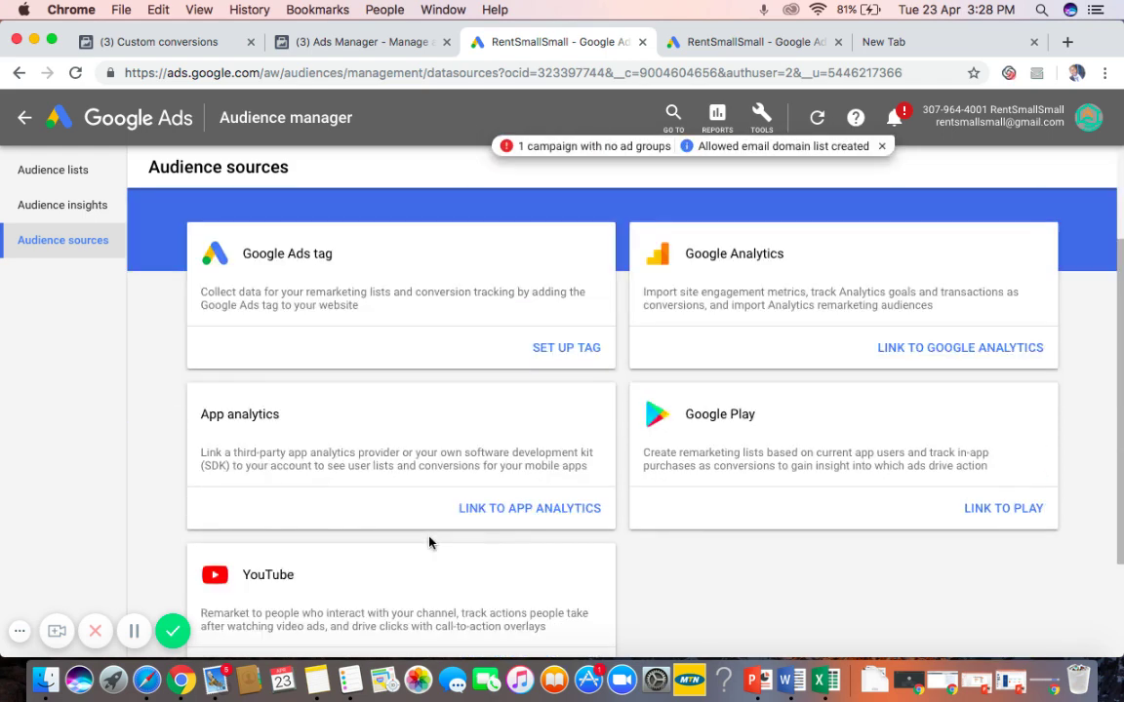
scroll(429, 543, "up", 3)
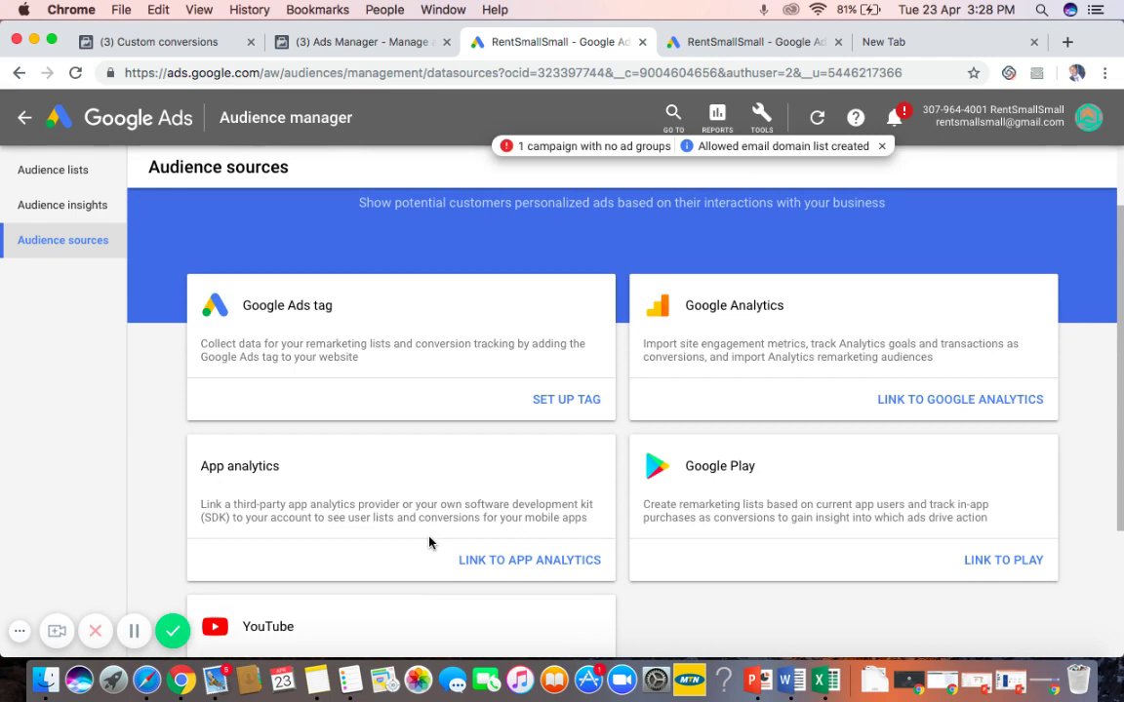
scroll(429, 544, "down", 1)
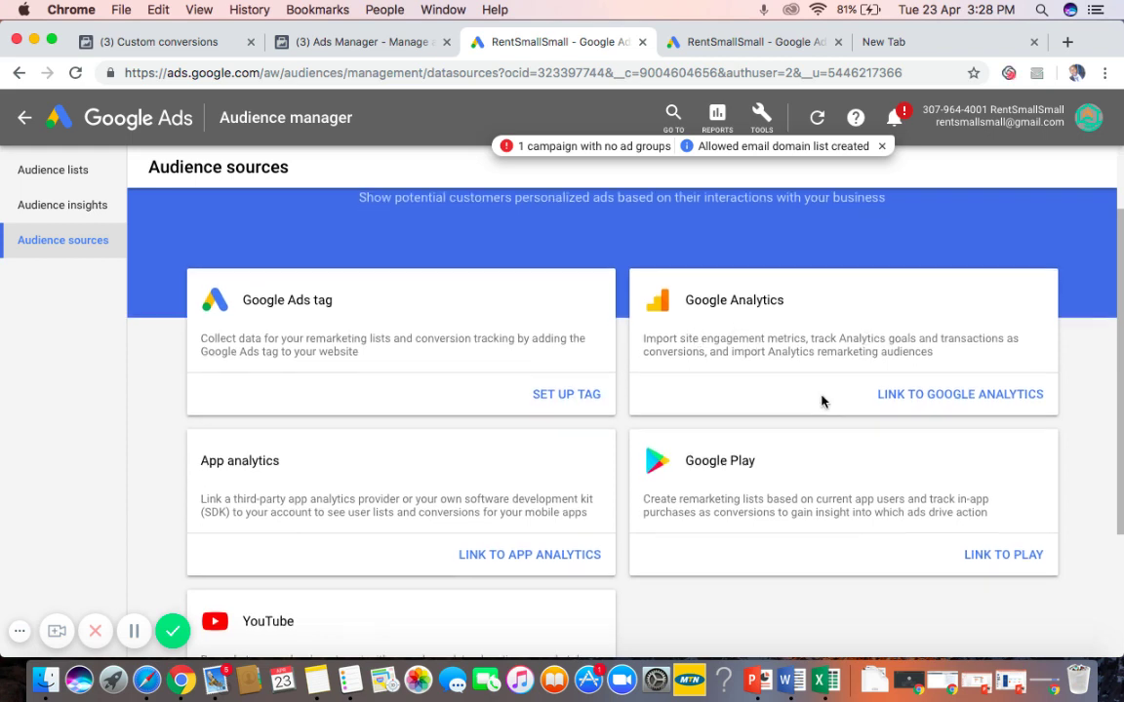
scroll(821, 401, "down", 2)
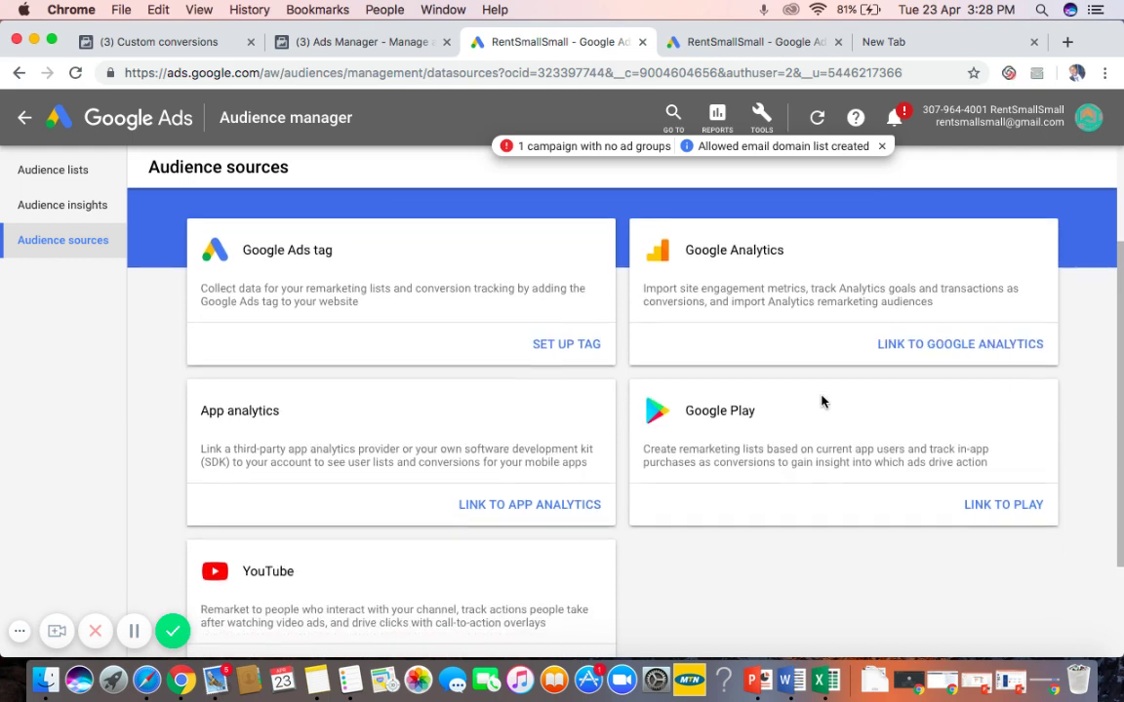
scroll(822, 401, "down", 2)
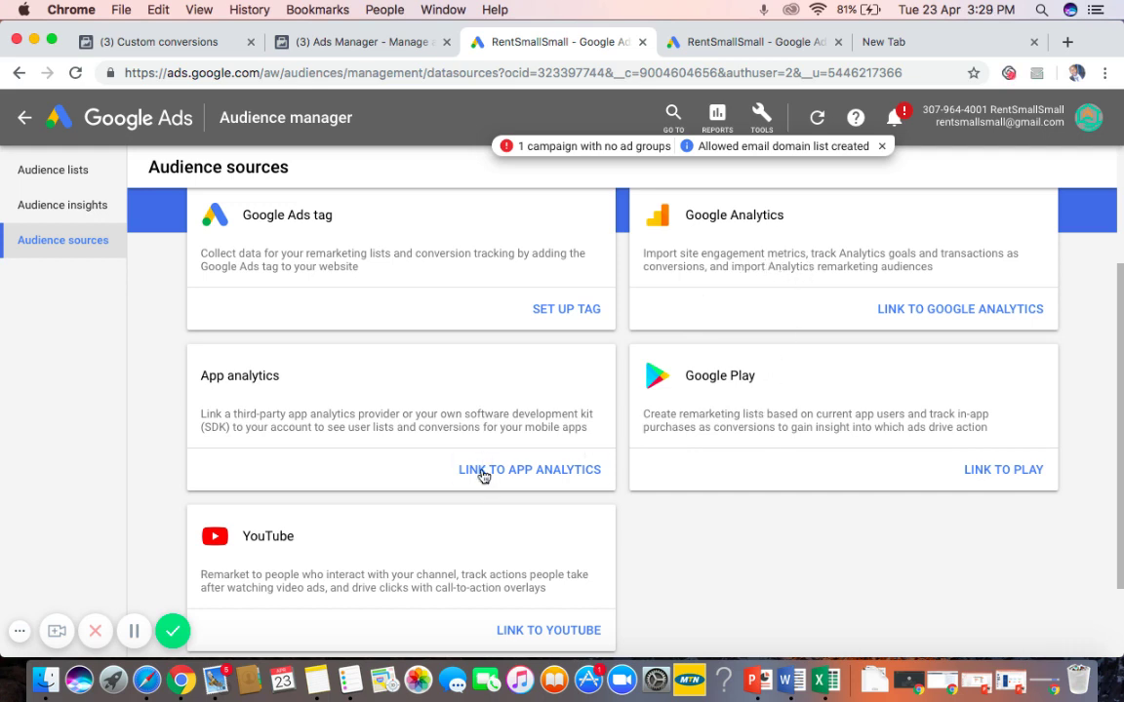
scroll(482, 491, "down", 5)
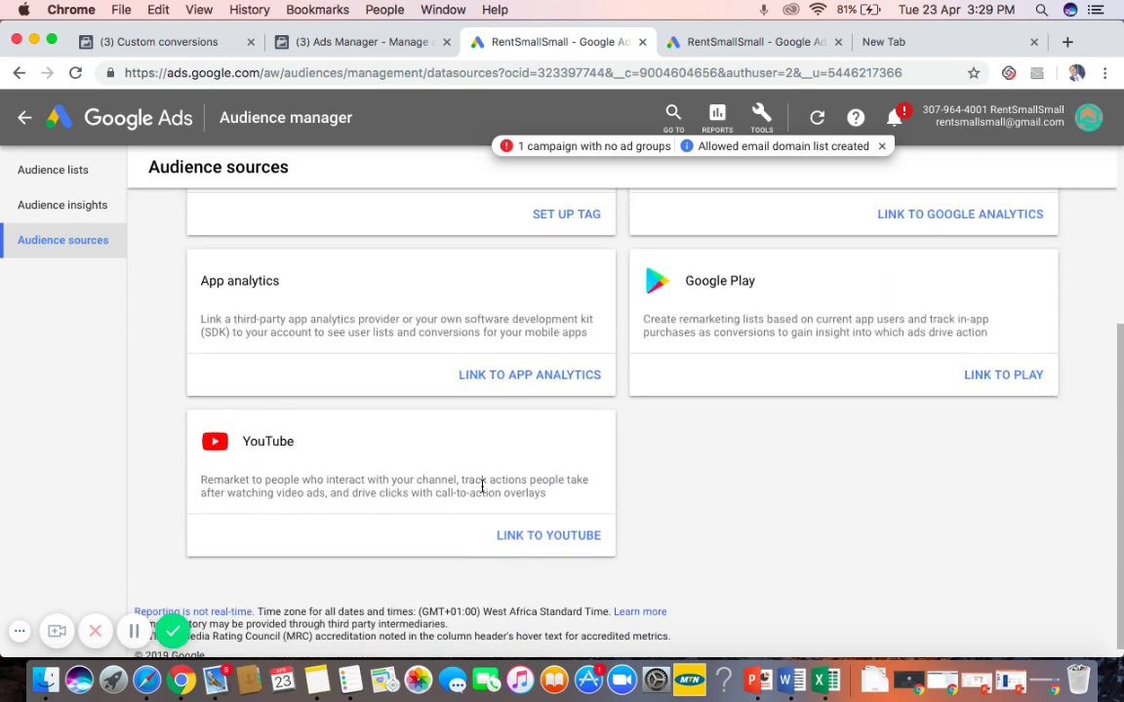
scroll(482, 486, "up", 6)
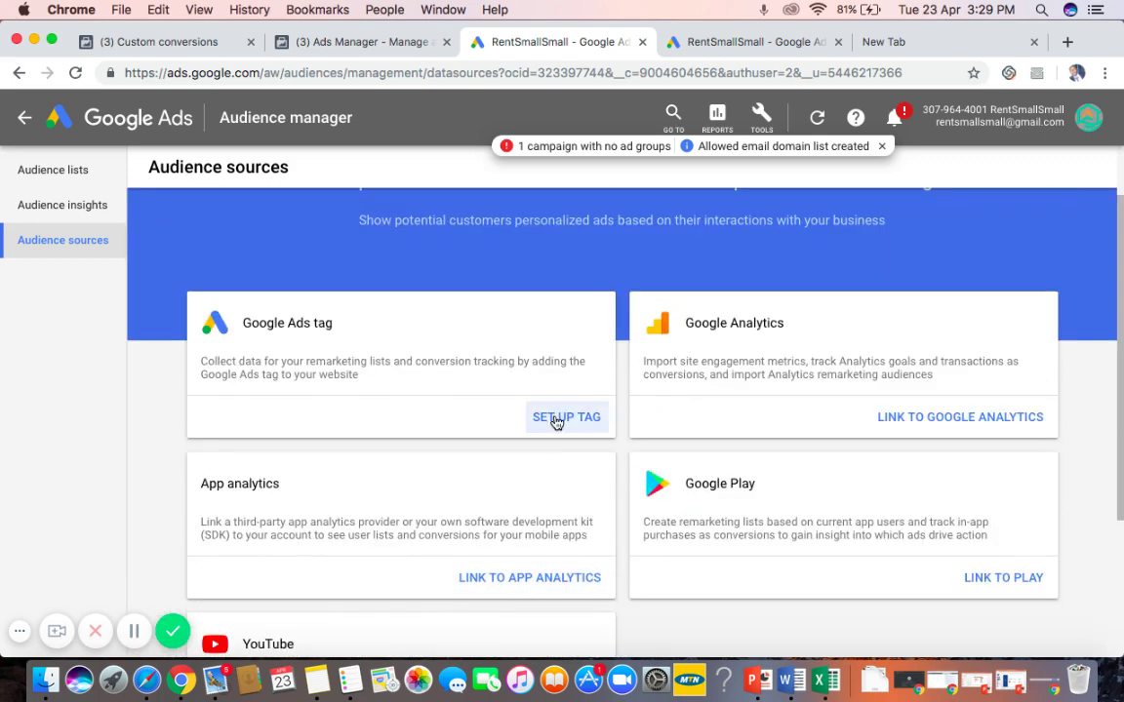
left_click(556, 420)
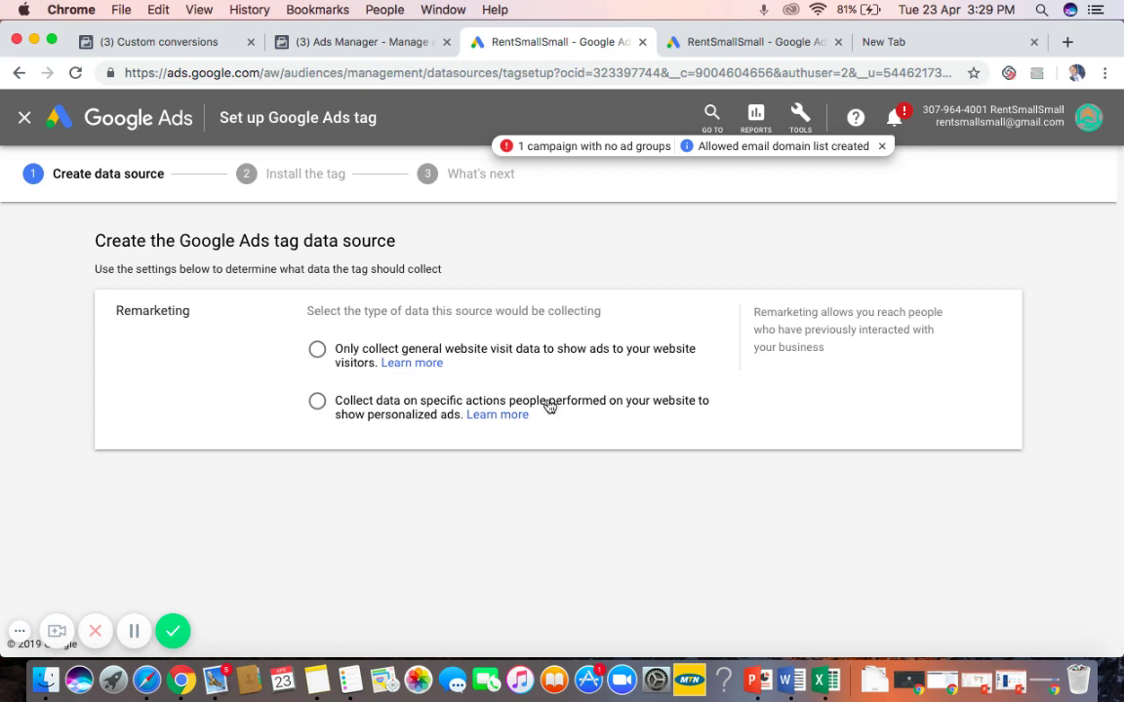
Set the tag to only collect general website visit data for showing ads to website visitors, and save the data source.
left_click(319, 351)
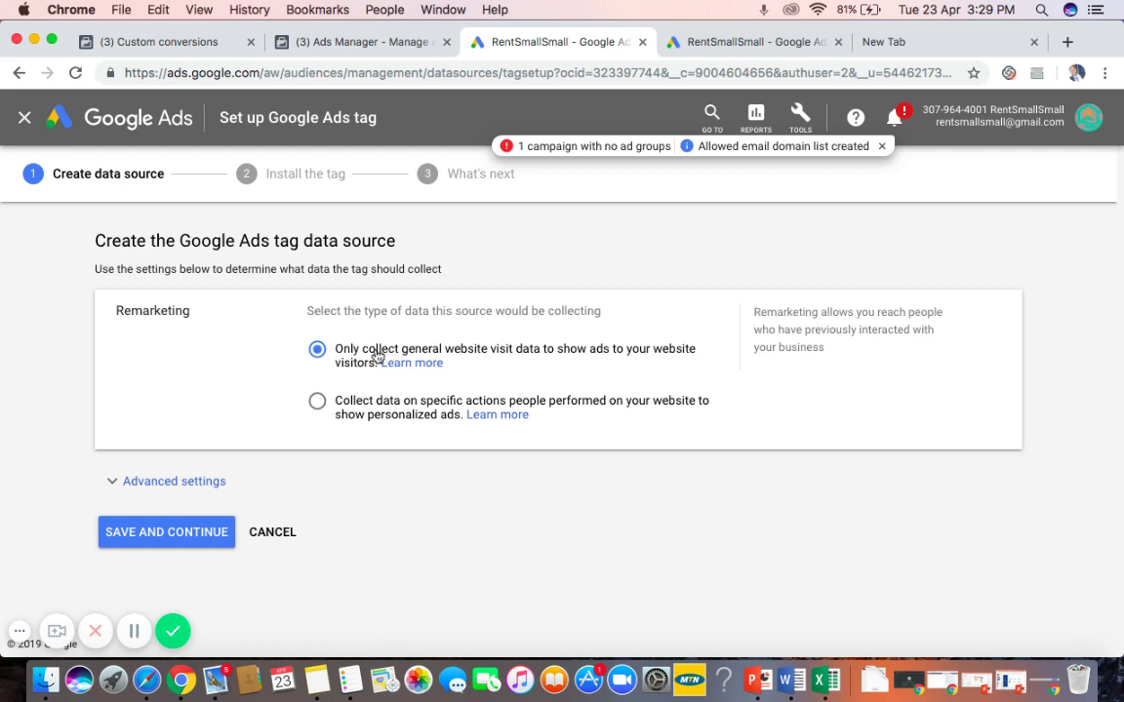
left_click_drag(337, 349, 369, 371)
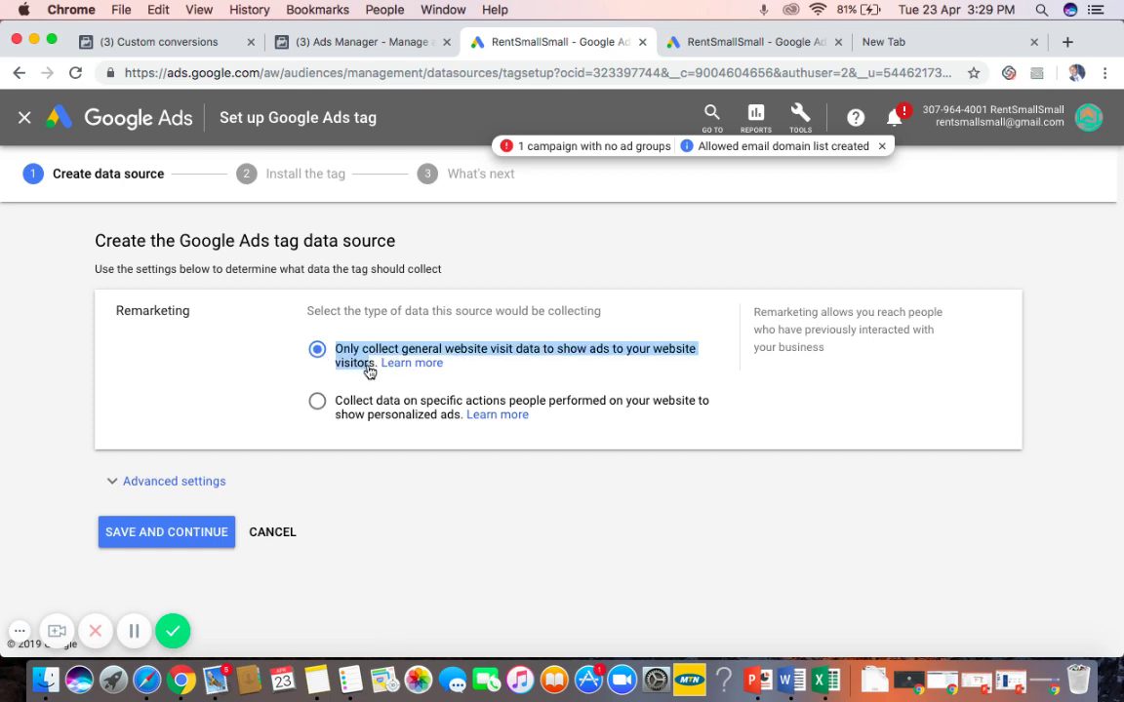
left_click(191, 540)
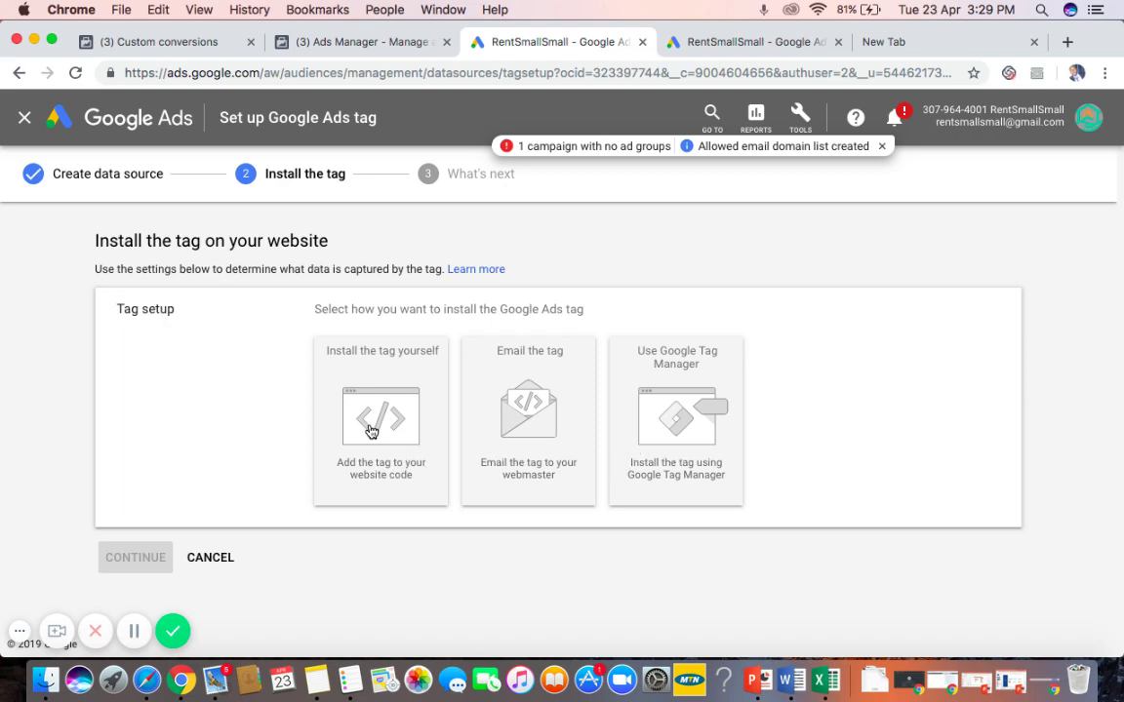
Choose to install the tag yourself and copy the complete global site tag code.
left_click(336, 389)
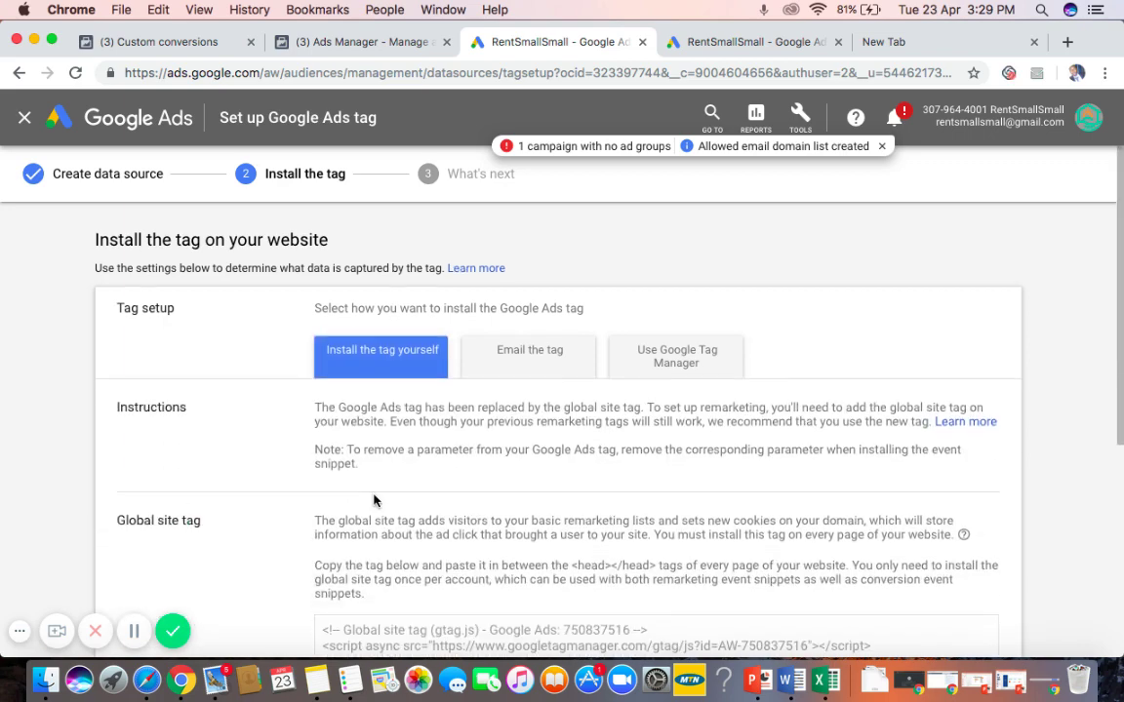
scroll(374, 501, "down", 5)
scroll(373, 496, "down", 3)
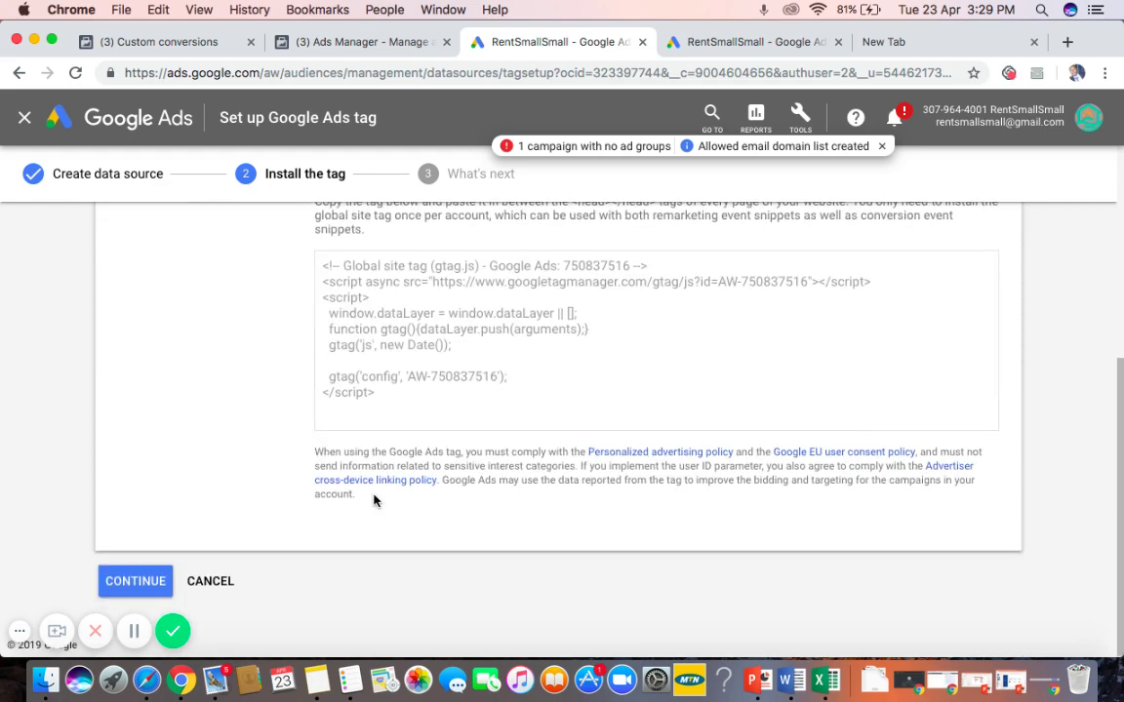
scroll(374, 496, "up", 2)
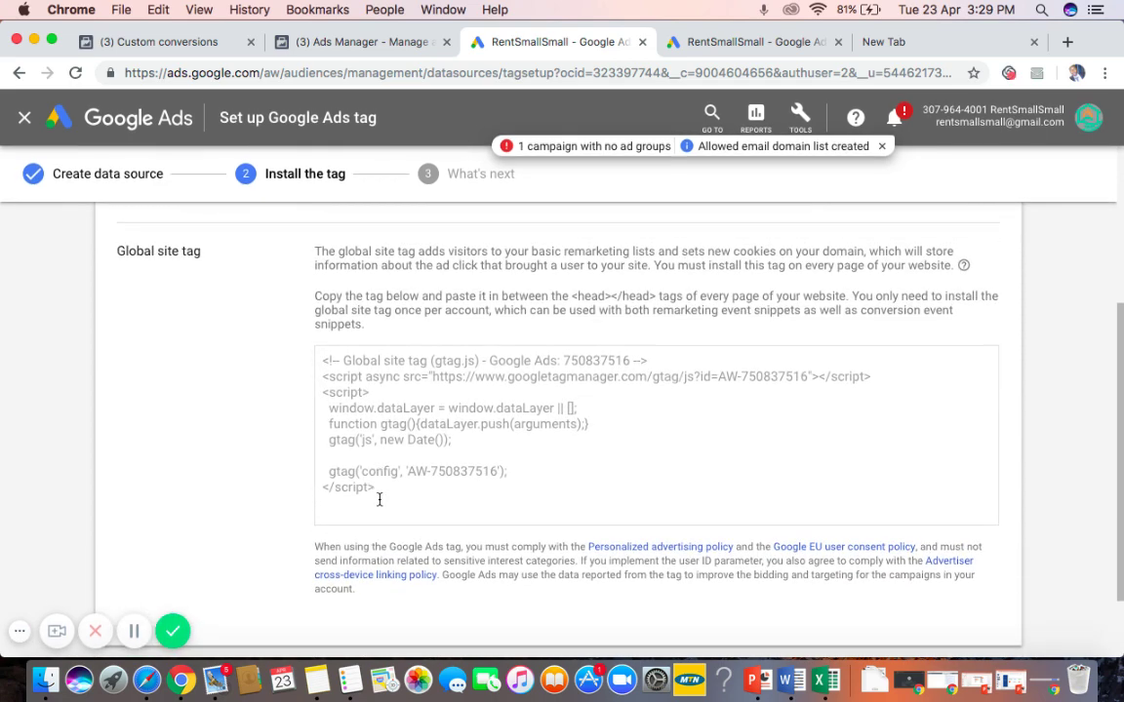
left_click_drag(374, 497, 315, 362)
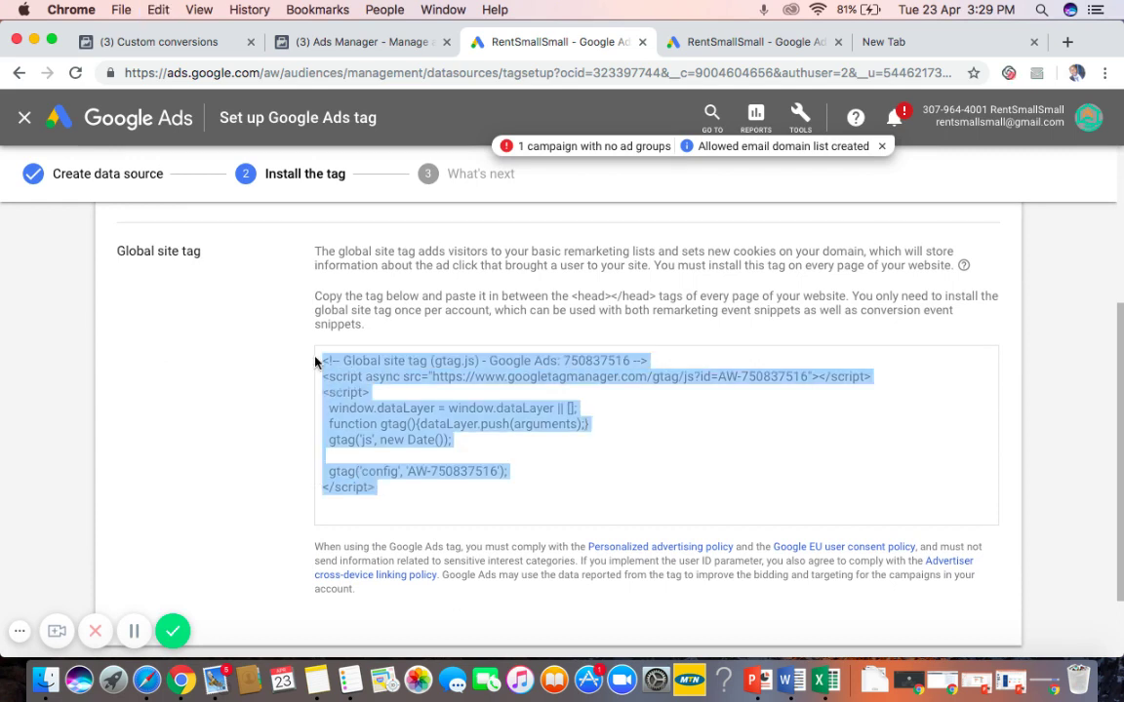
right_click(366, 375)
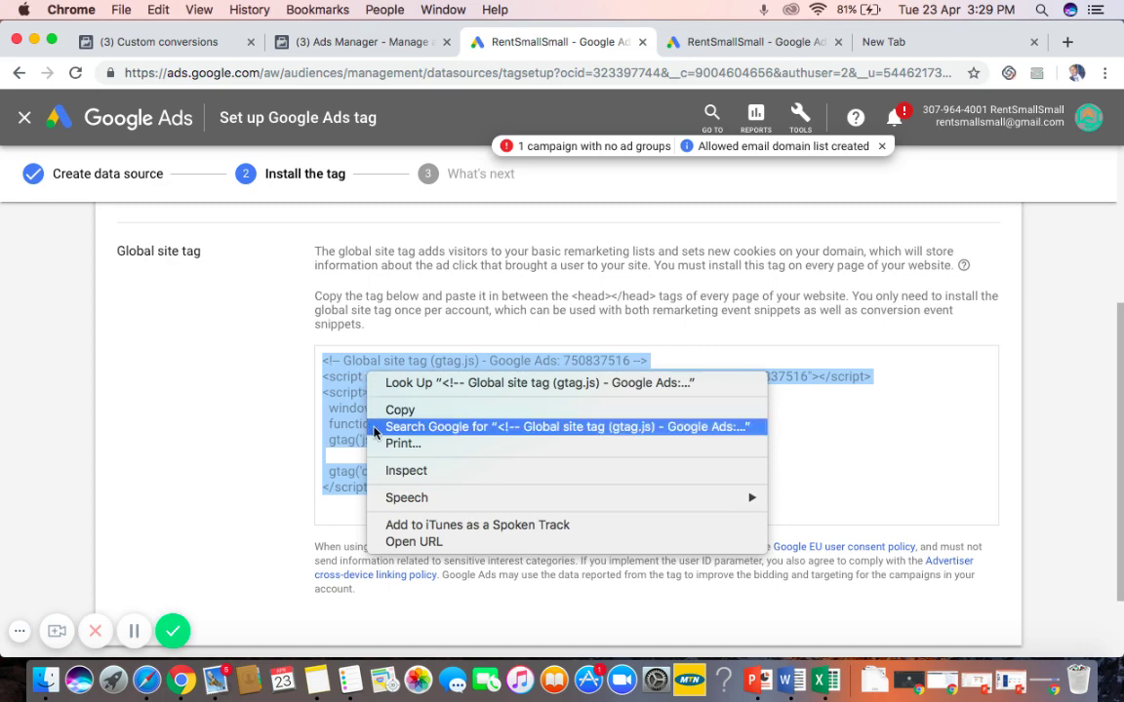
left_click(376, 408)
scroll(192, 427, "down", 2)
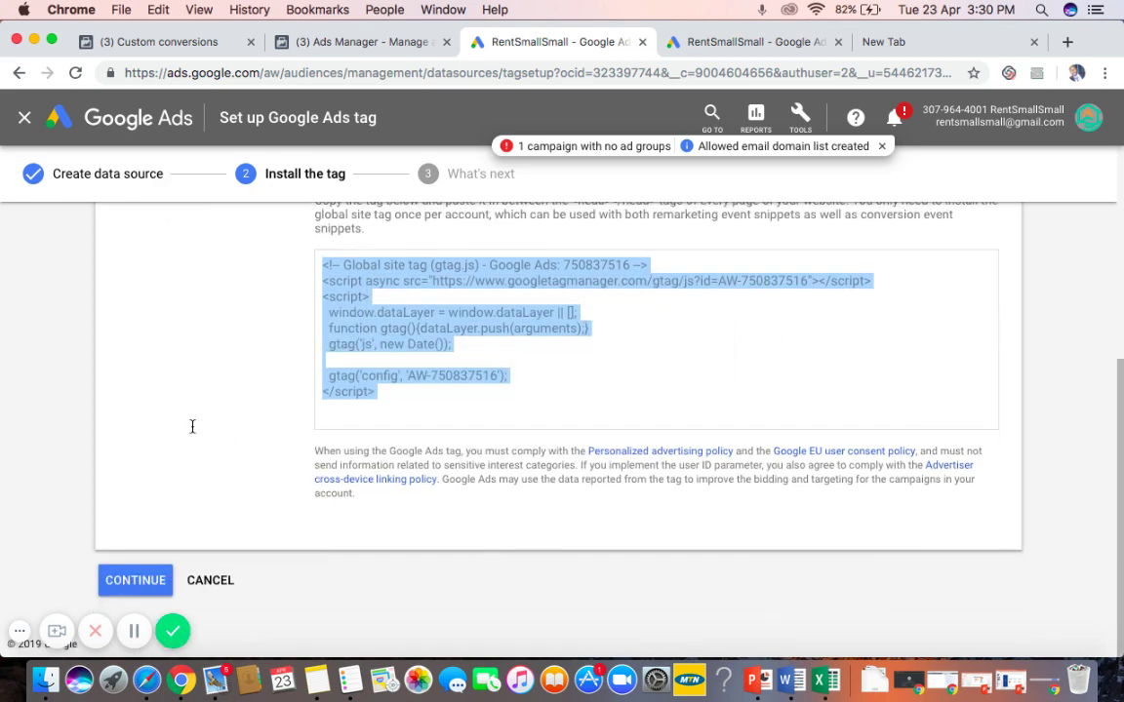
Continue past the tag installation, read both notes about what comes next, and finish the Google Ads tag setup.
left_click(142, 588)
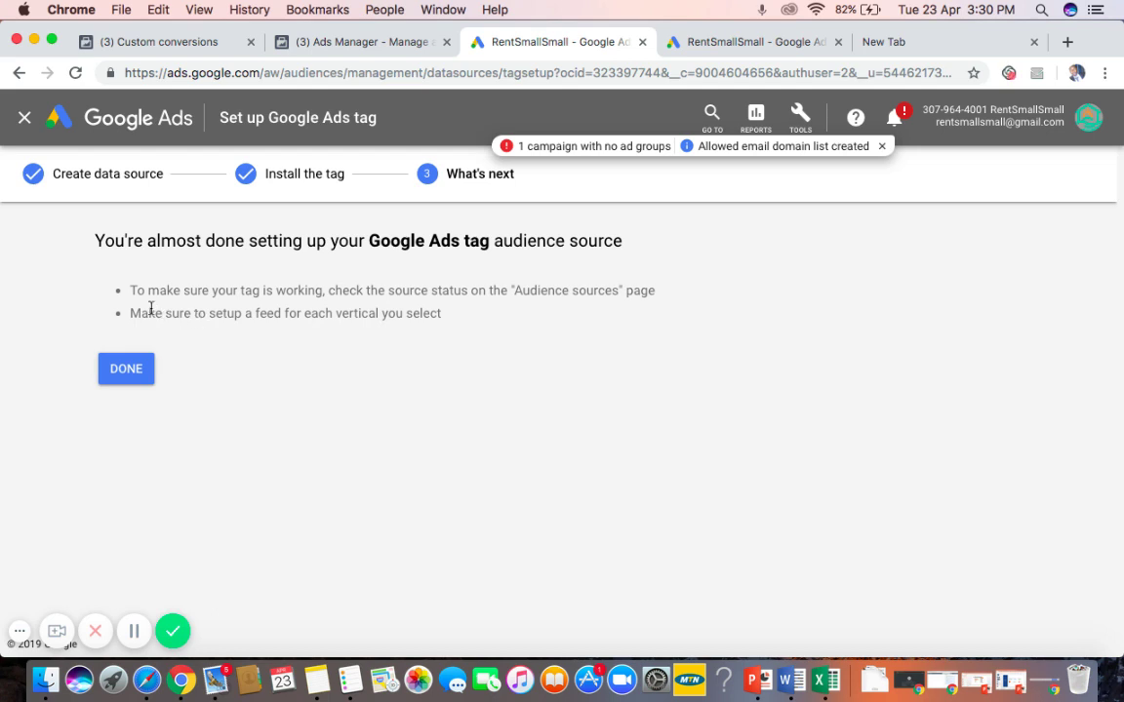
left_click_drag(130, 290, 659, 294)
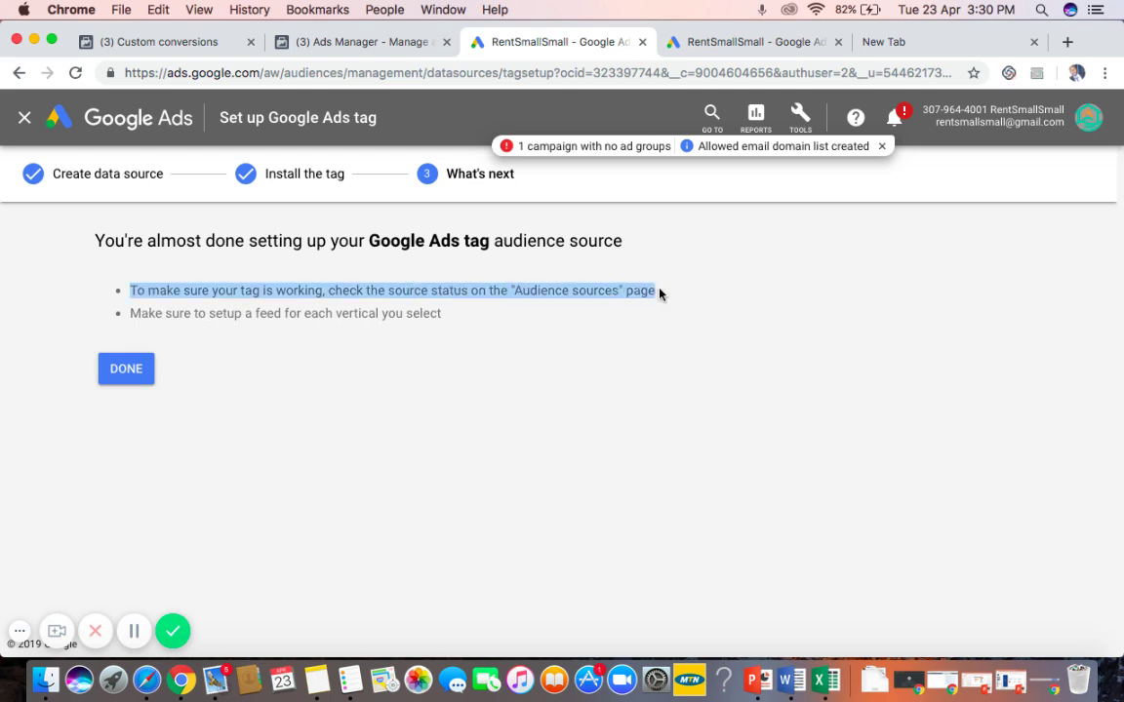
left_click(436, 291)
left_click_drag(432, 313, 131, 315)
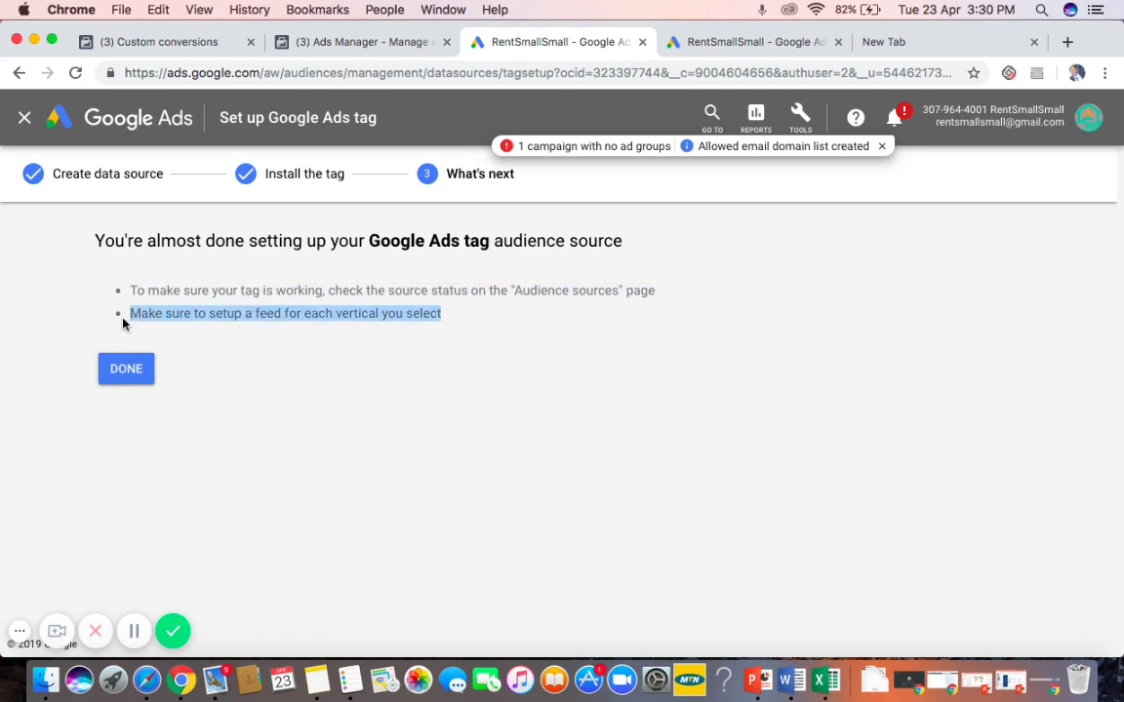
left_click(123, 381)
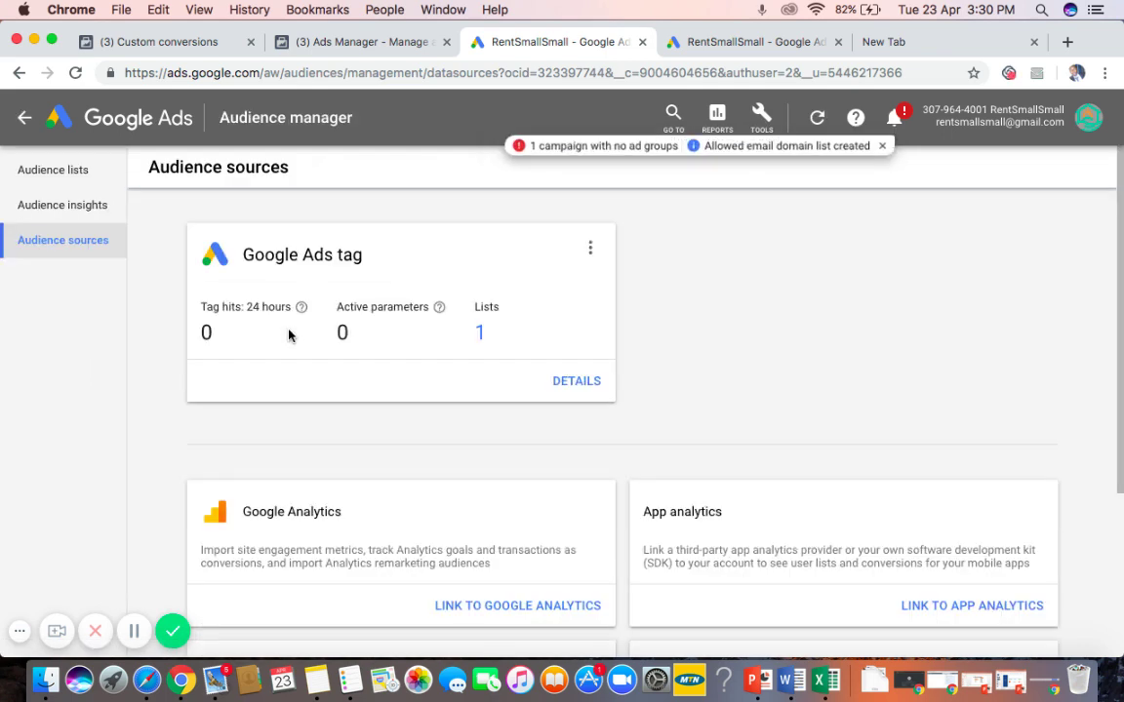
Switch to Notes, complete the heading as "Add the Pixel/Tag" and paste the copied global site tag code below it.
left_click(318, 683)
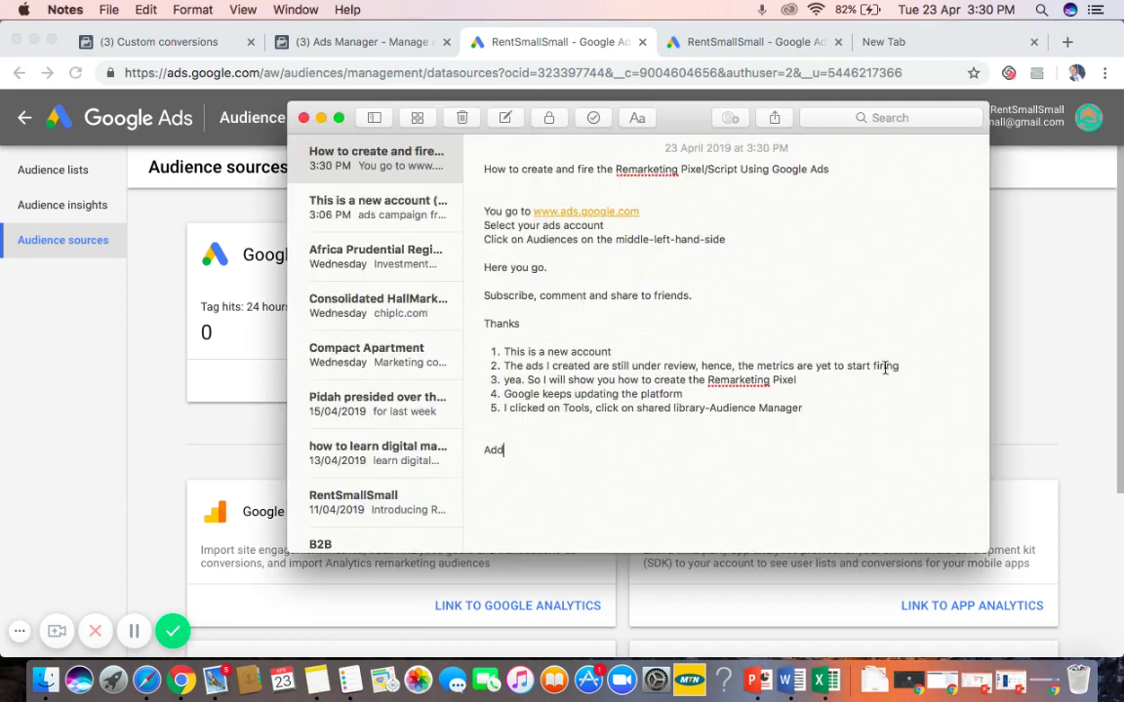
type("the Pixel/Tag")
key("super+v")
key("Return")
key("Return")
key("Return")
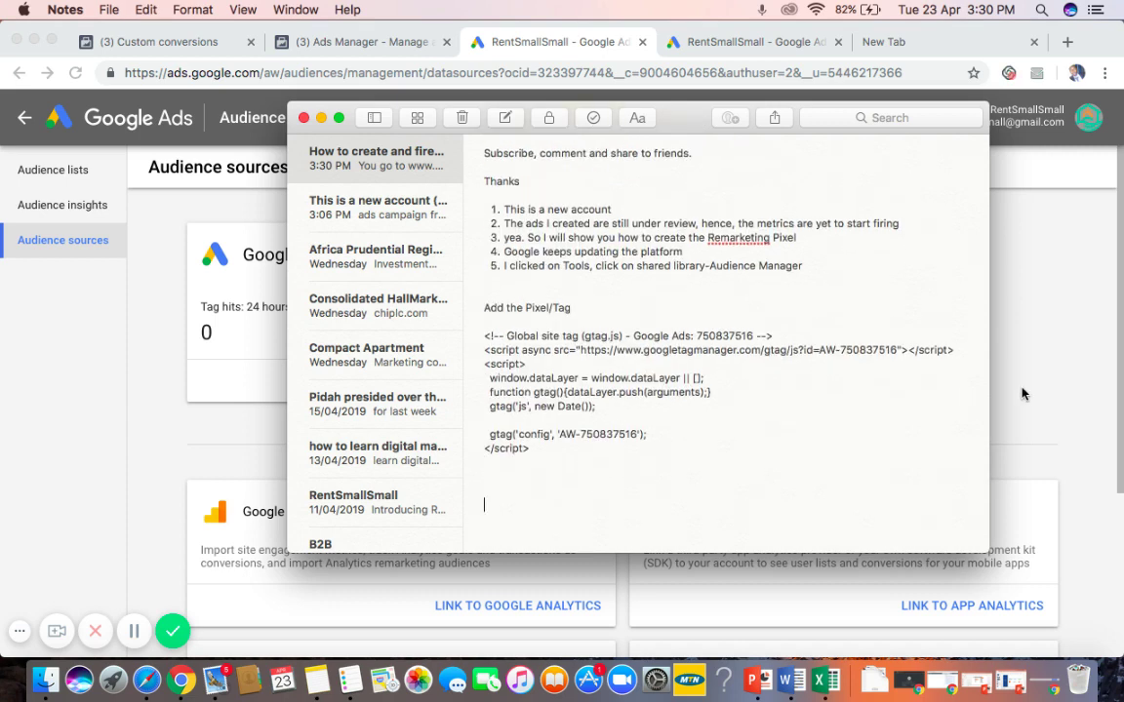
Add the line "Between the header section of your web" below the pasted code, followed by several blank lines.
type("between")
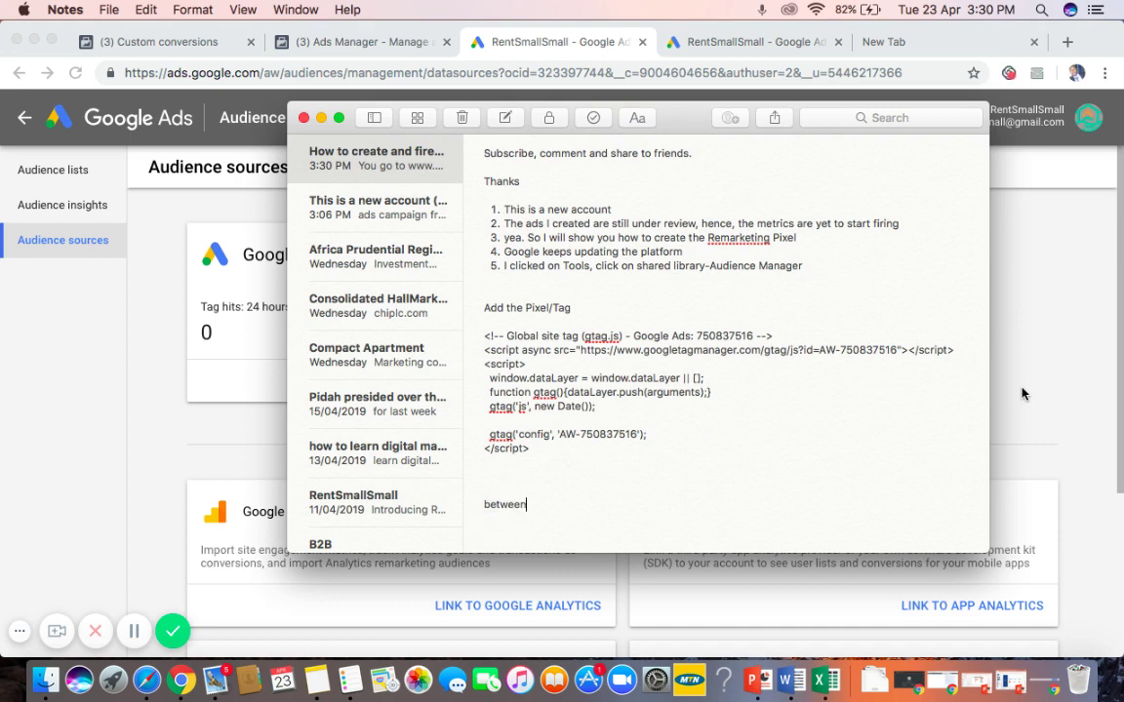
type(" the header section ")
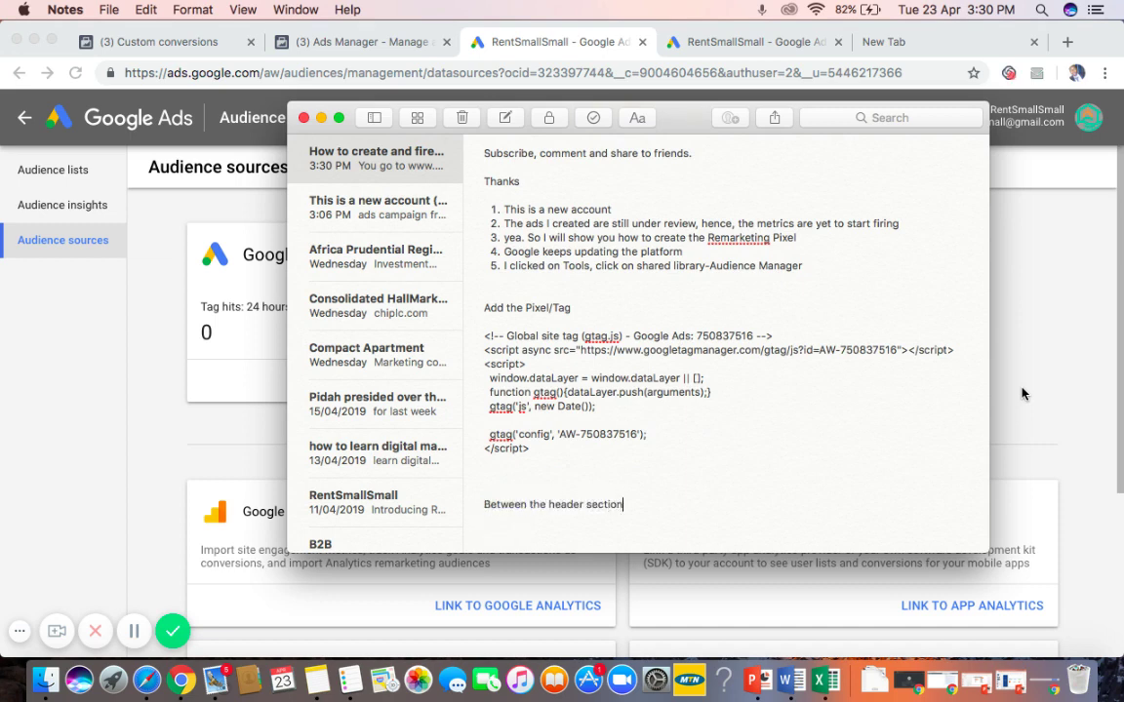
type("of your web")
key("Return")
key("Return")
key("Return")
key("Return")
key("Return")
key("Return")
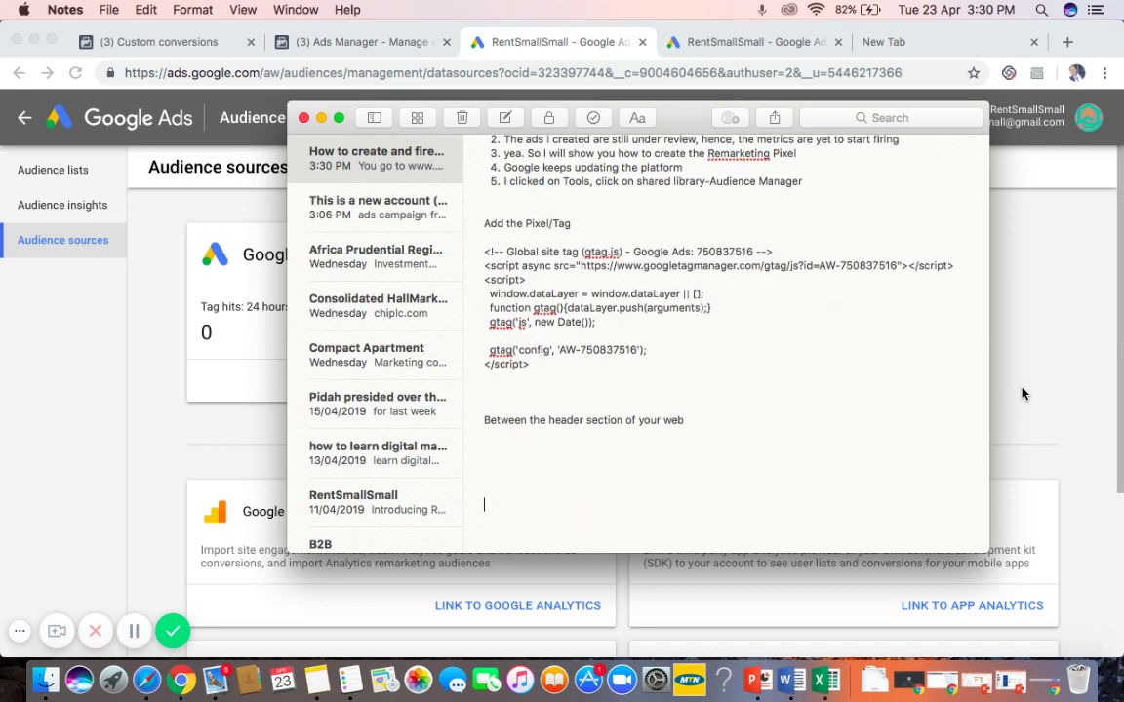
Write an example header block with <head>, three lines holding a single dot each, and a closing </head>.
type("<hea")
key("Return")
type("</head")
key("BackSpace")
key("BackSpace")
type("ead")
key("Return")
key("Return")
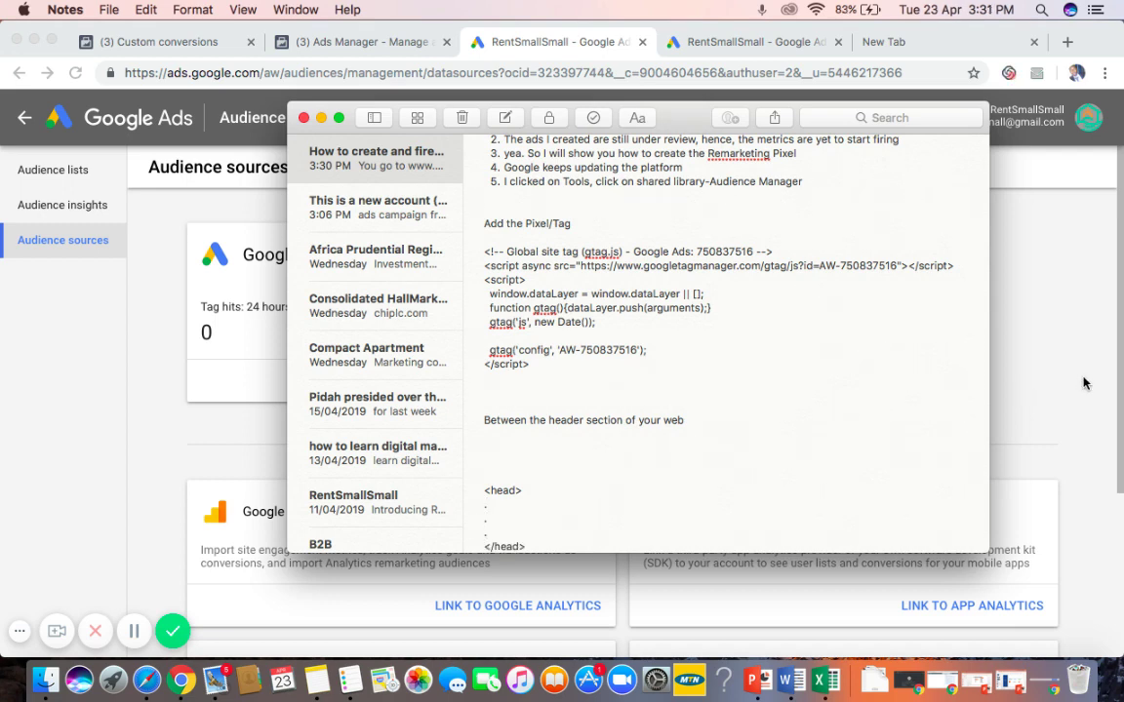
Add the closing line "Thanks" beneath the </head> tag, separated by a blank line.
scroll(845, 423, "down", 1)
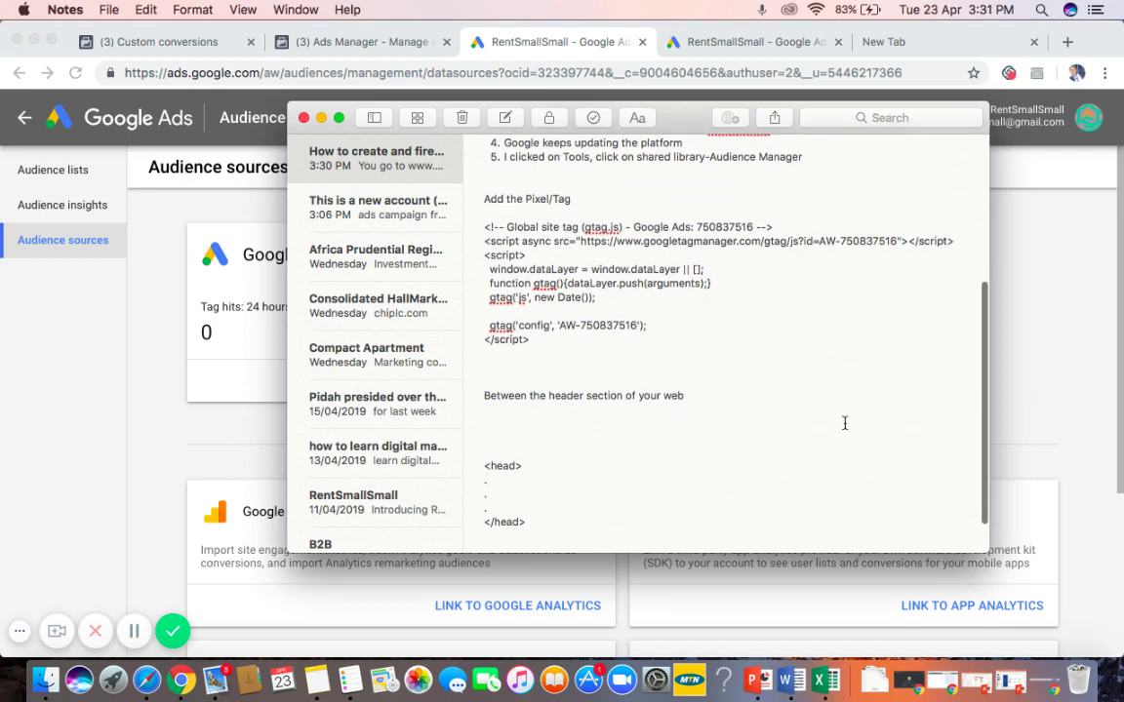
left_click(534, 481)
left_click(538, 517)
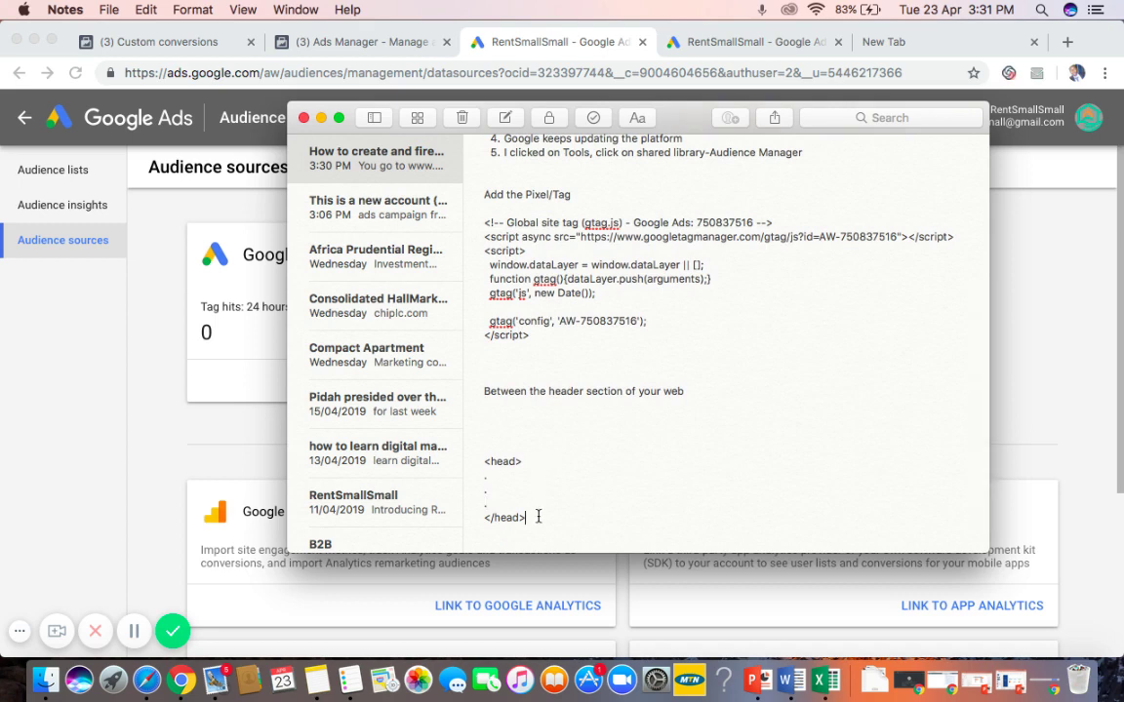
key("Return")
key("Return")
type("Thanks")
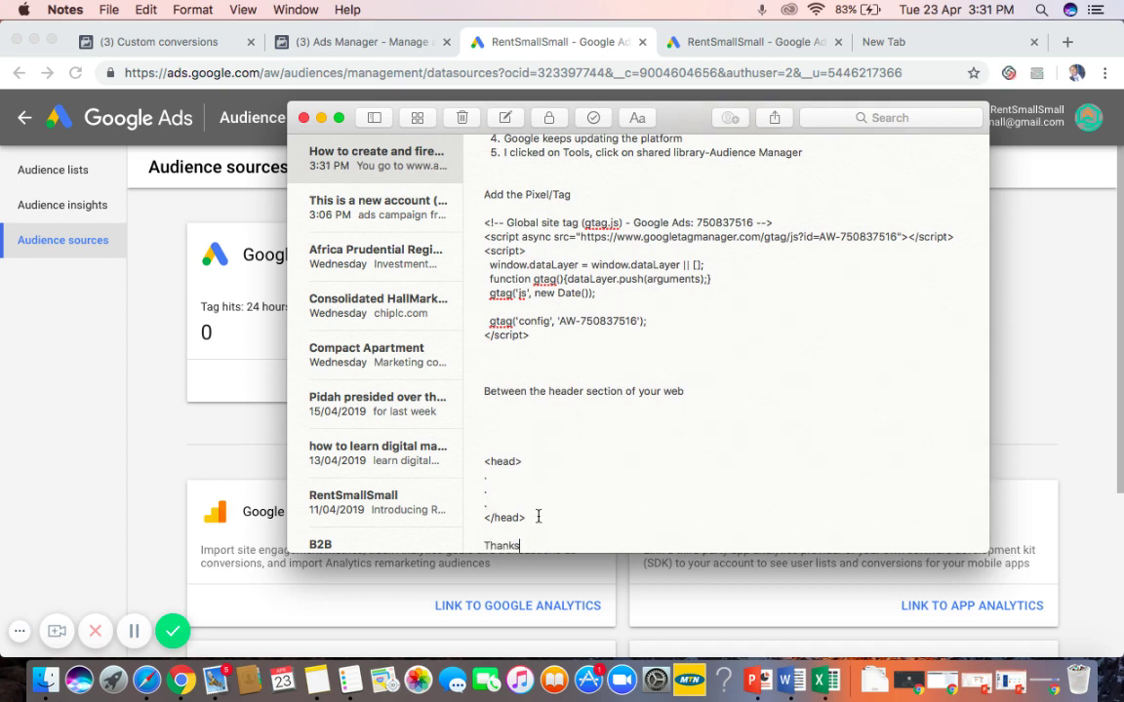
Add the reminder "Don't forget to subscribe." below "Thanks" and return to the Google Ads audience sources in Chrome.
key("Return")
key("Return")
key("Return")
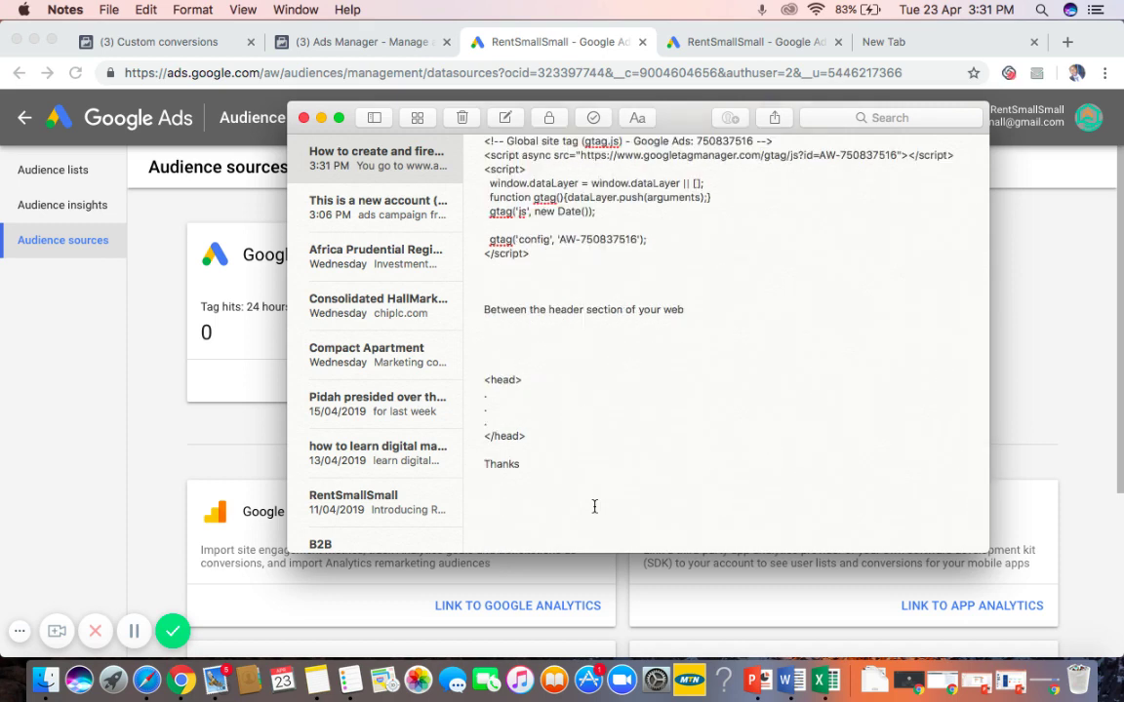
type("Don't forget to subsc")
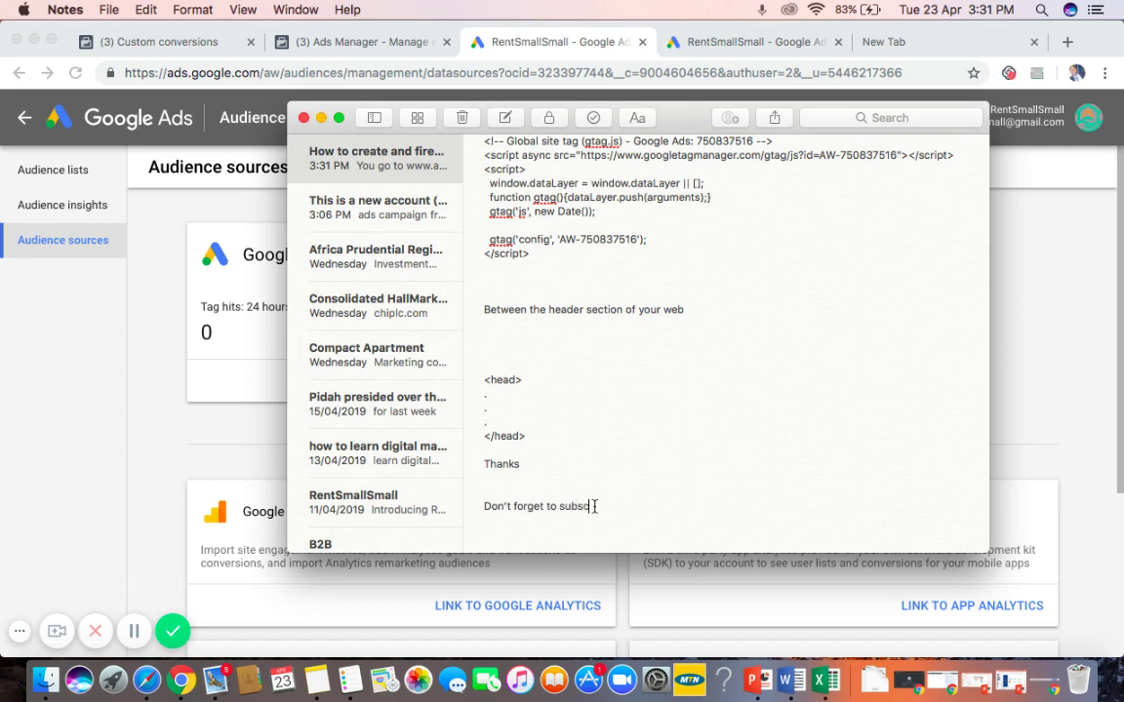
type("ribe.")
left_click(84, 413)
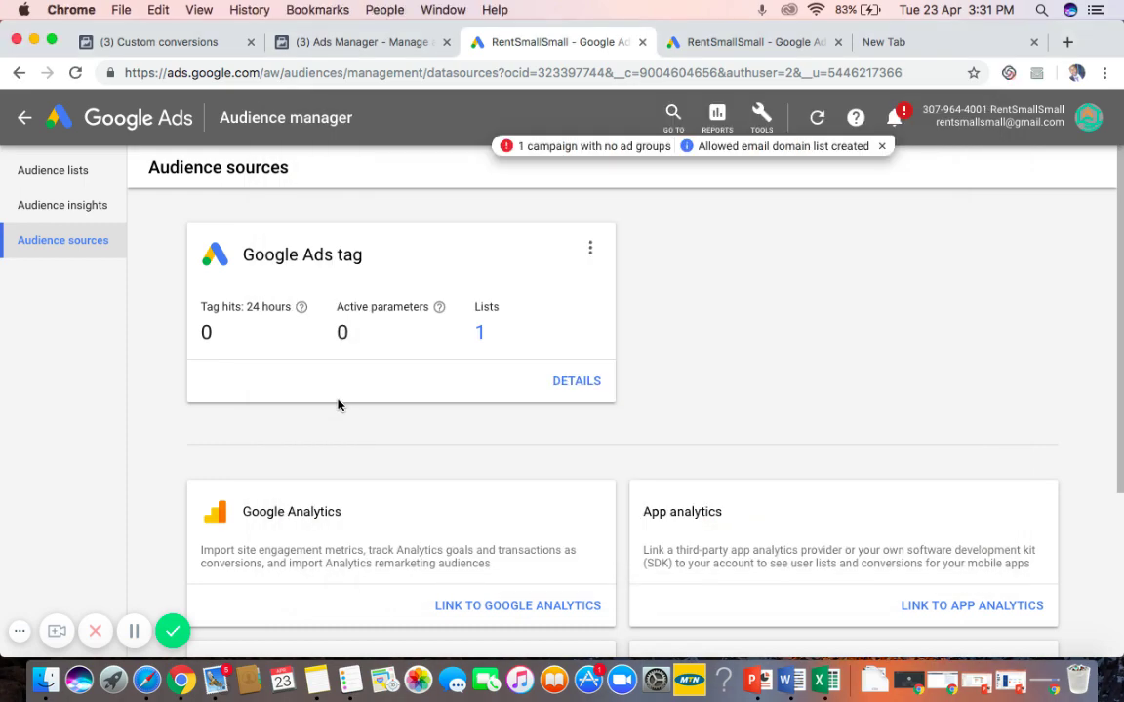